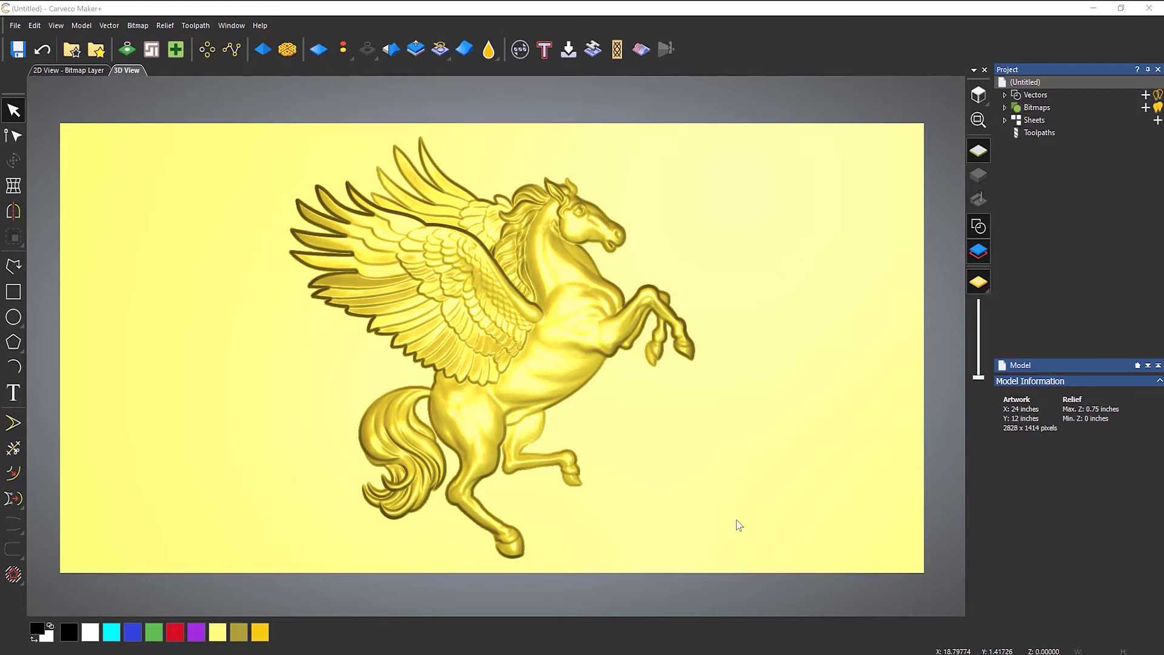
Open Fade Relief on the pegasus relief, starting as a linear fade from 6,6 to 18,6 at 100%
left_click(468, 57)
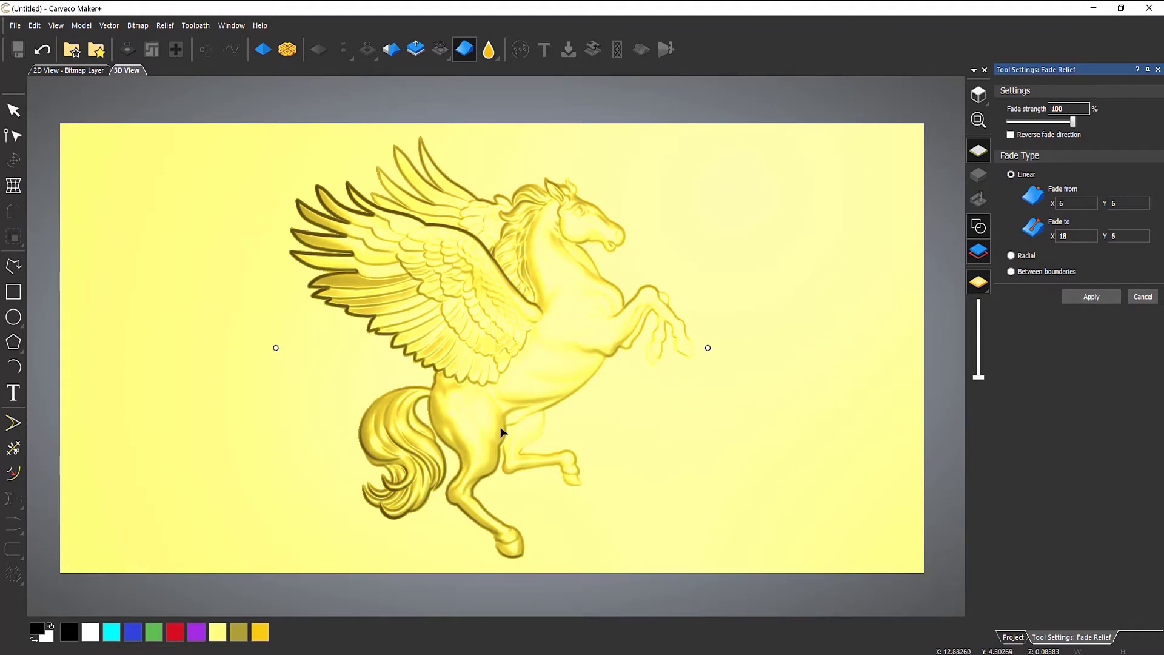
Run the linear fade from about 10.87,1.80 below the hind legs to 14.67,10.07 near the head
scroll(500, 427, "up", 1)
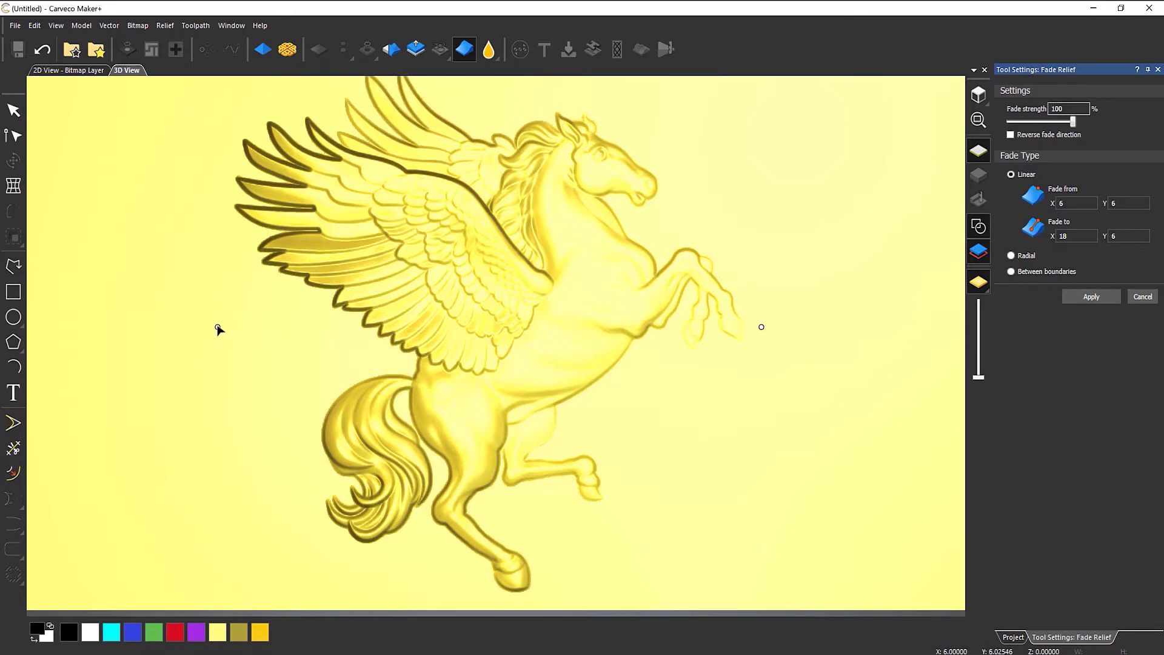
left_click_drag(218, 327, 275, 360)
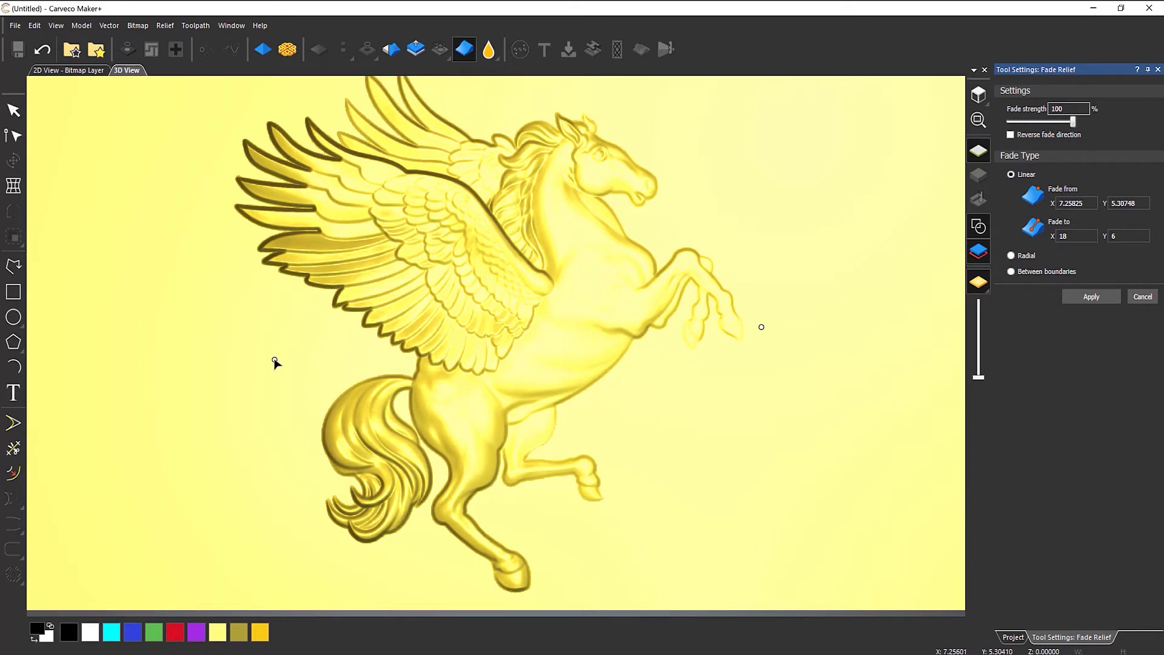
left_click_drag(274, 360, 437, 525)
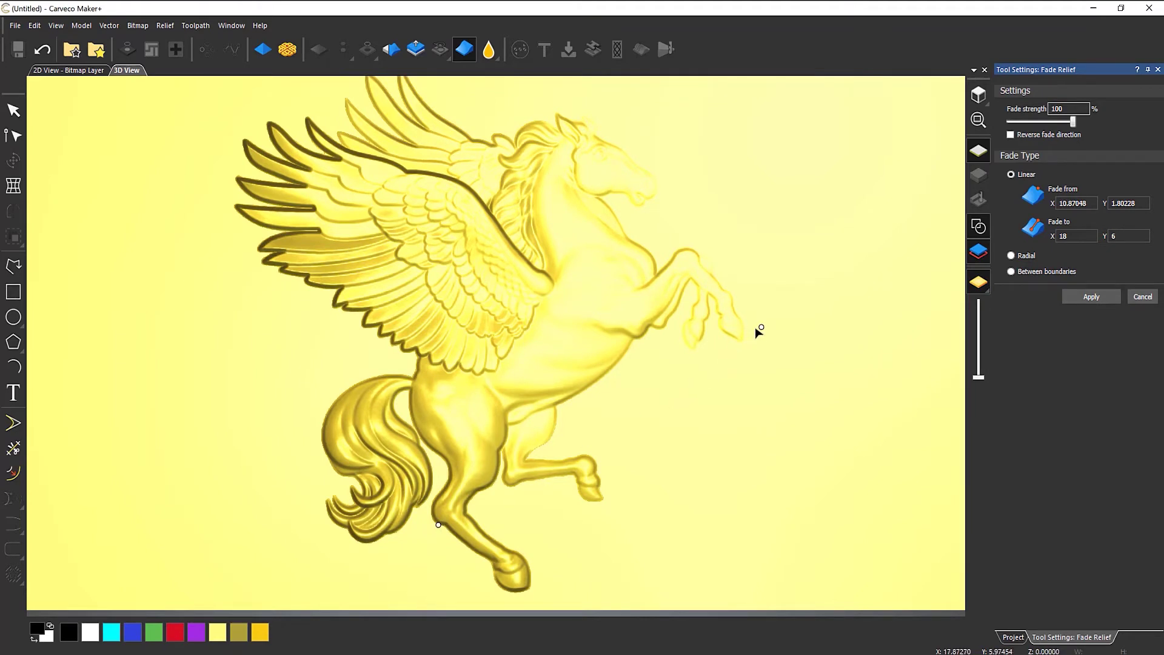
mouse_move(762, 326)
left_mouse_down()
mouse_move(637, 172)
mouse_move(611, 104)
mouse_move(610, 135)
left_mouse_up()
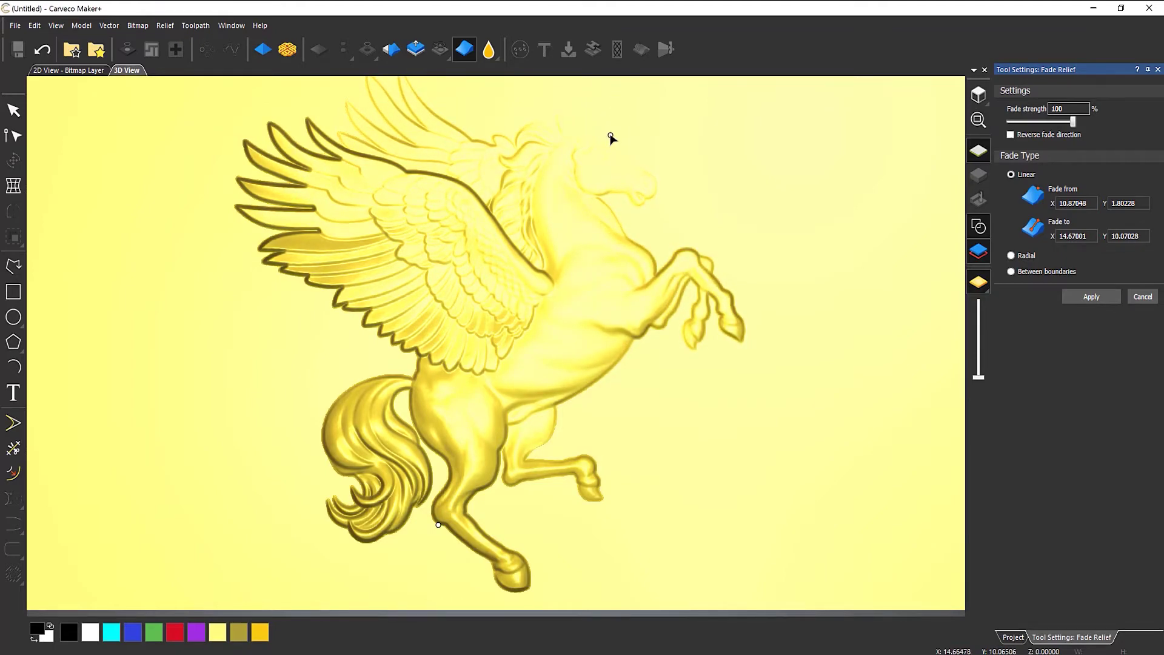
left_click_drag(488, 513, 394, 304)
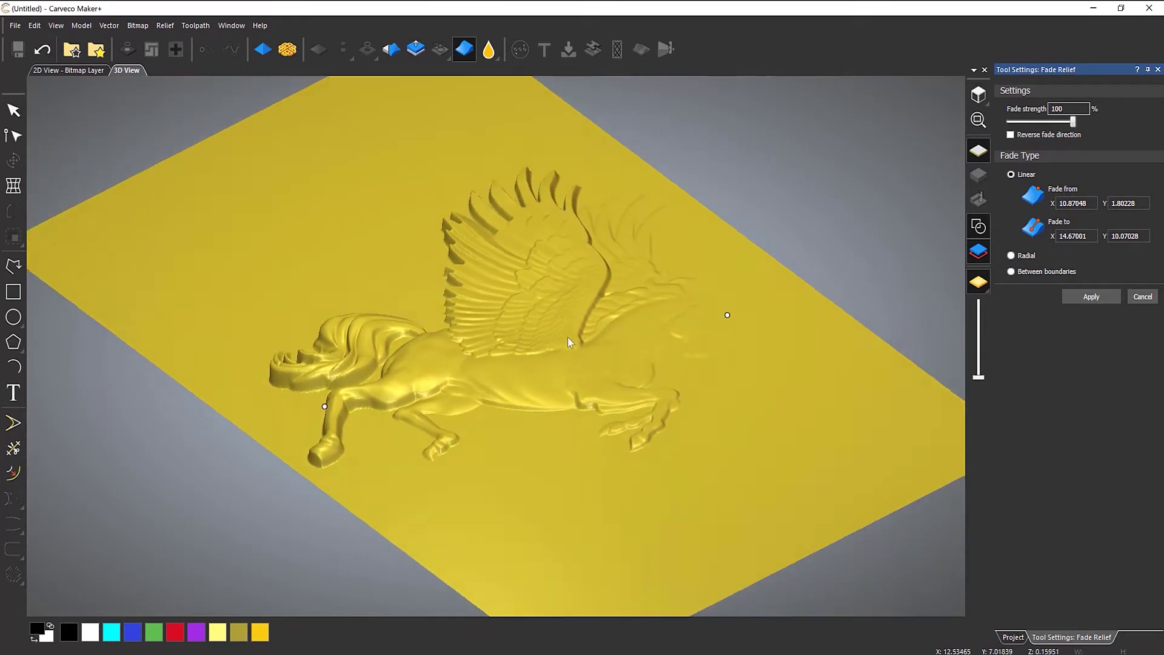
Pull the fade end point in near the head to about X 14.33, Y 9.60
left_click_drag(568, 338, 575, 353)
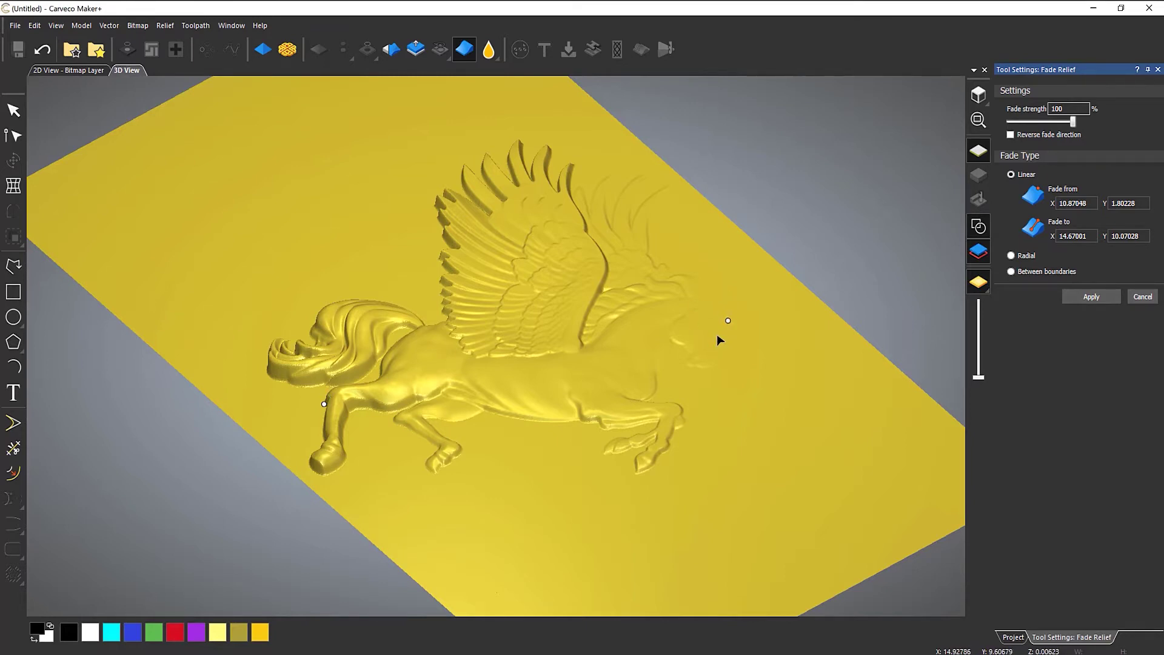
left_click_drag(729, 322, 756, 321)
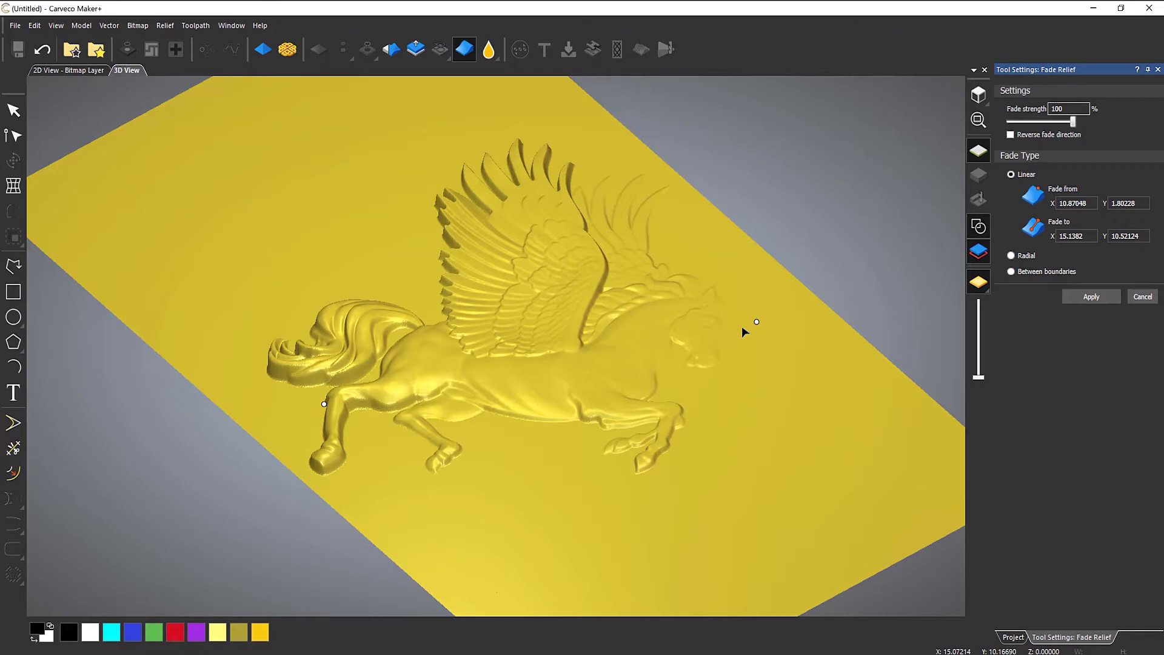
left_click_drag(757, 322, 702, 322)
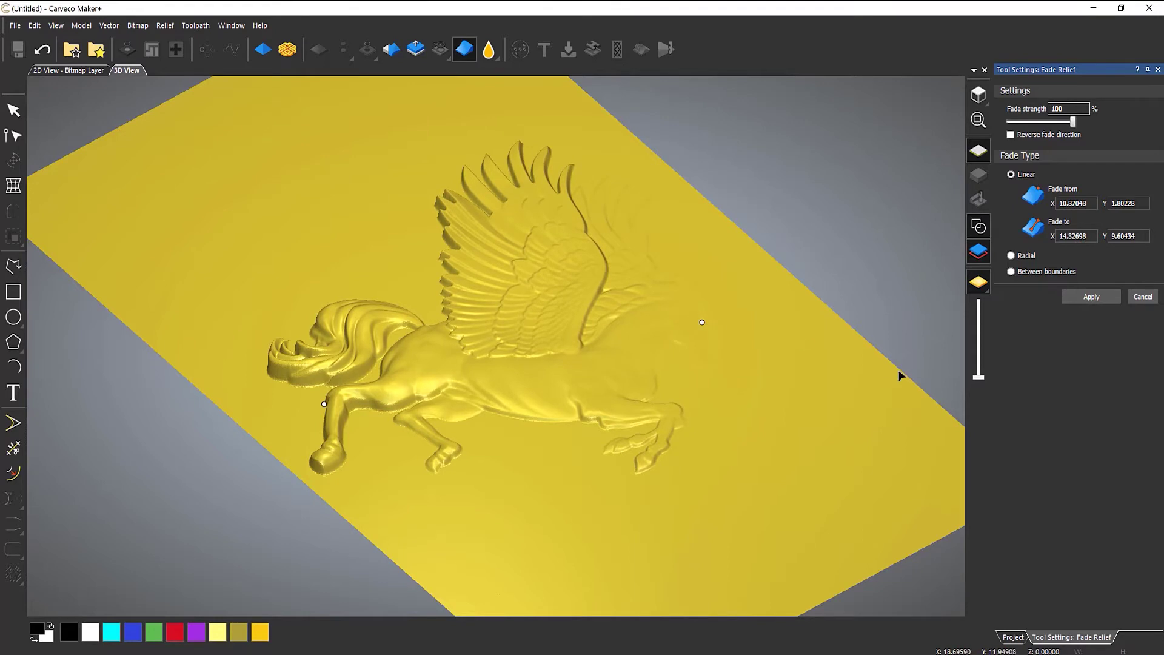
left_click(1010, 135)
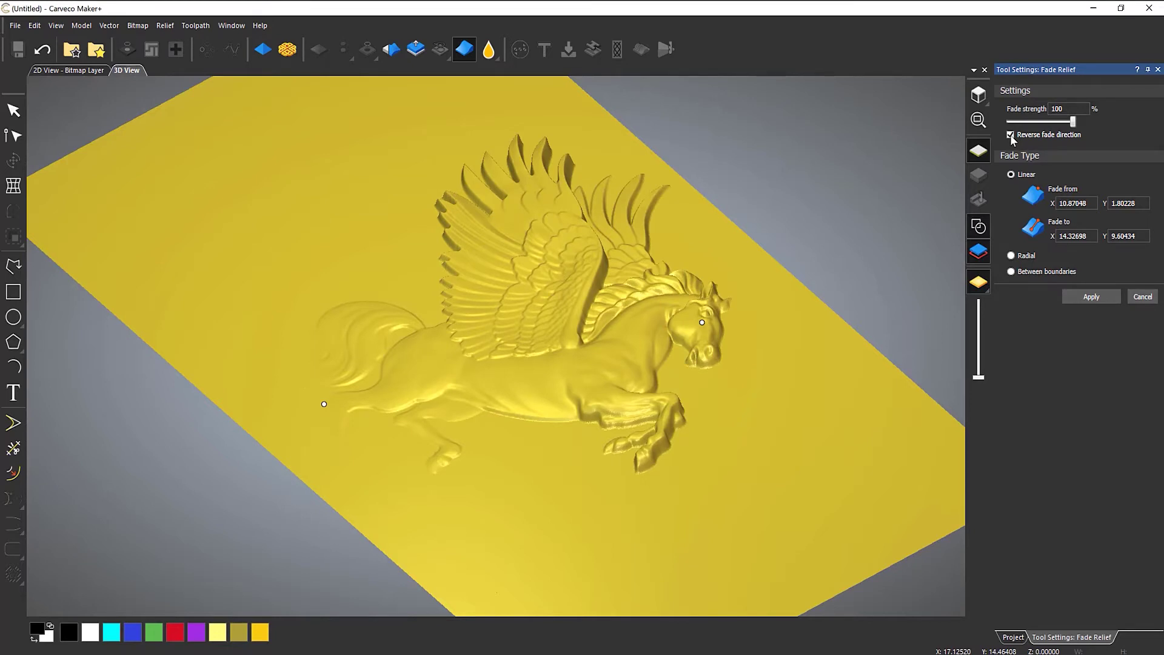
left_click(1010, 135)
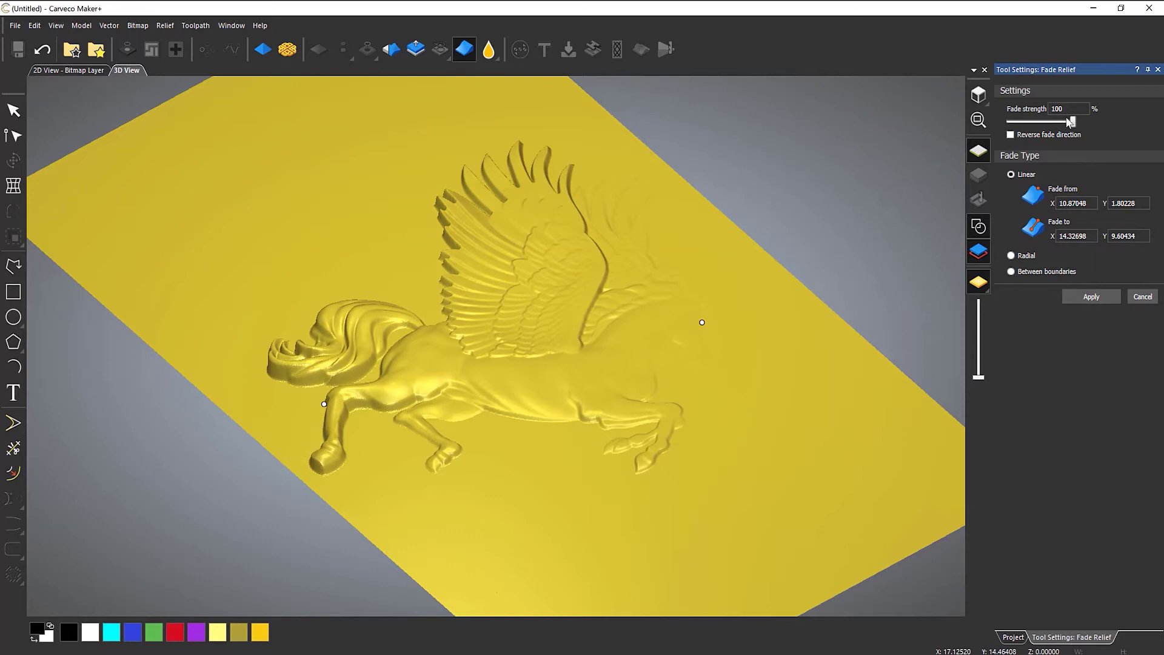
left_click_drag(1073, 121, 1042, 123)
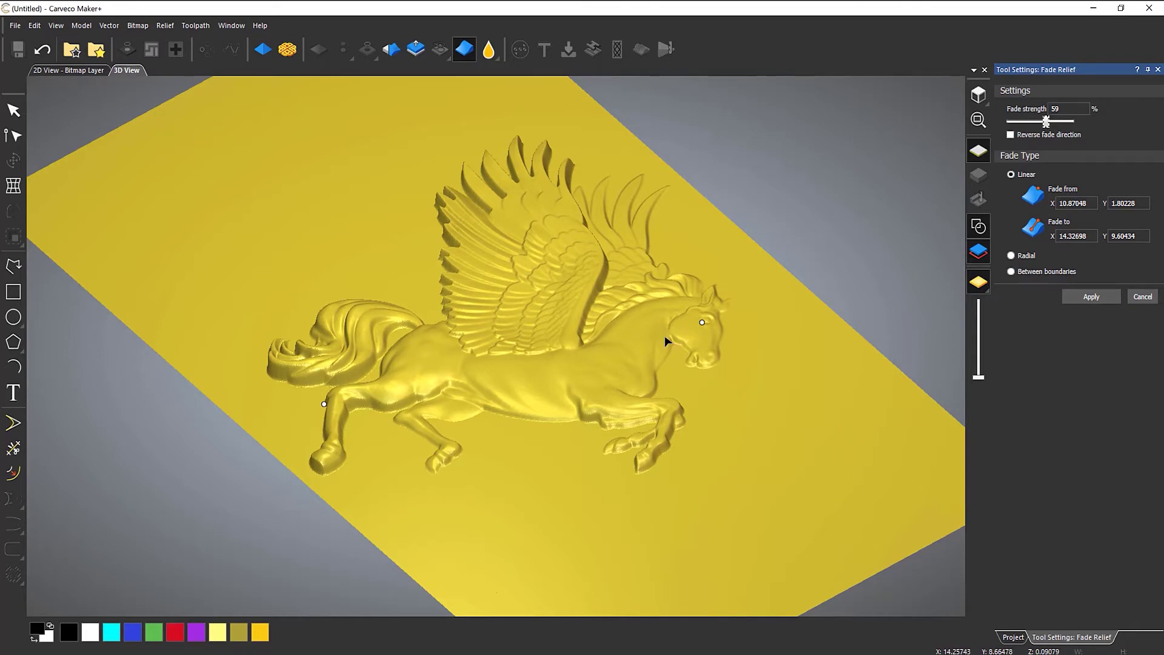
left_click_drag(1045, 122, 1021, 126)
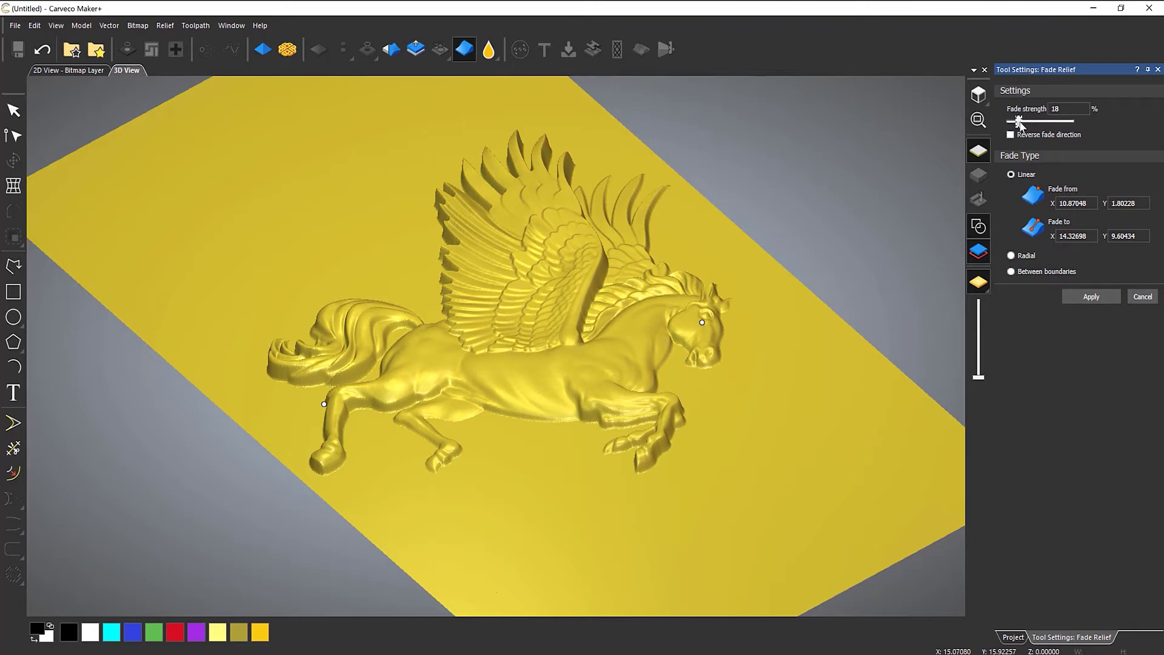
left_click_drag(567, 297, 644, 450)
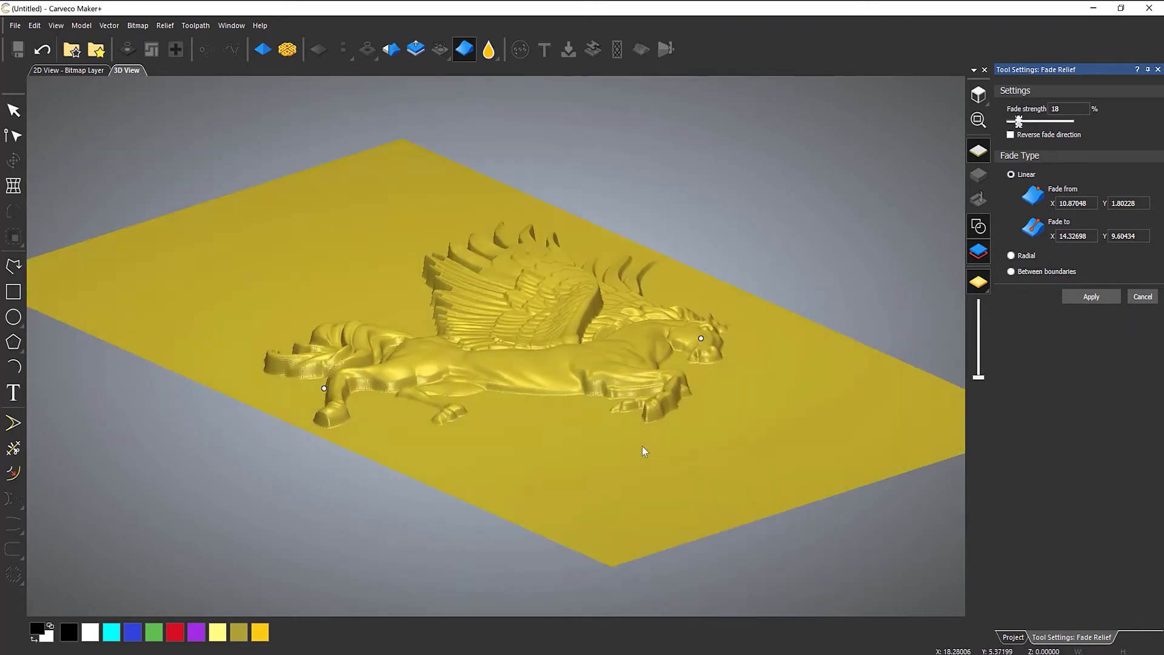
scroll(598, 395, "up", 3)
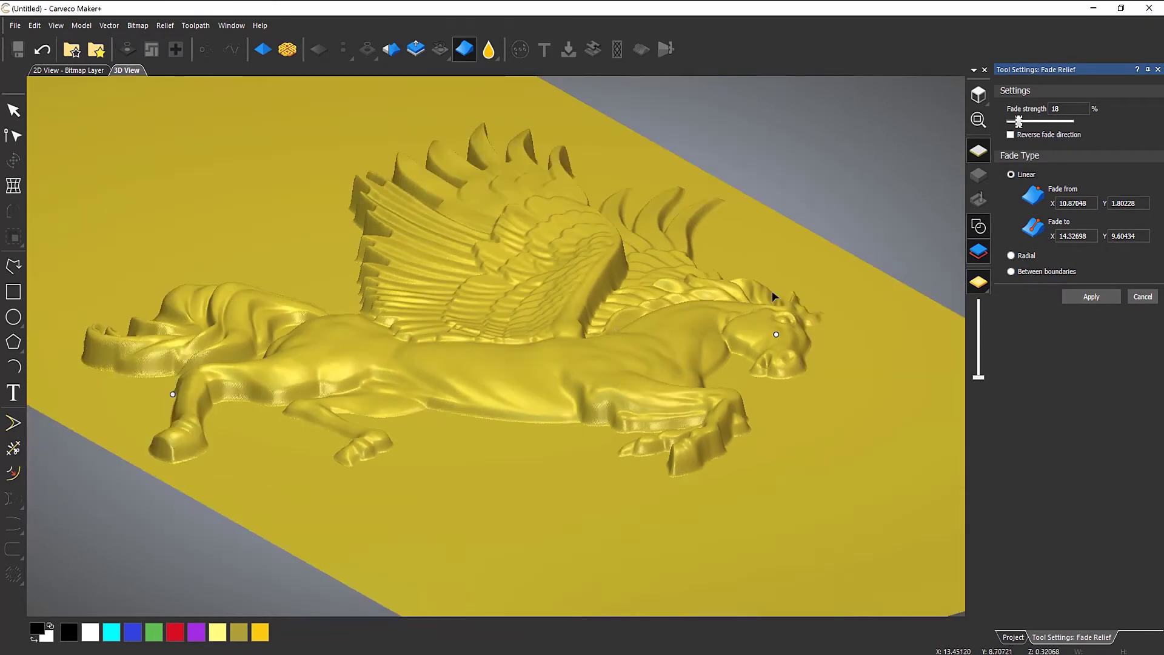
left_click_drag(1019, 124, 1073, 121)
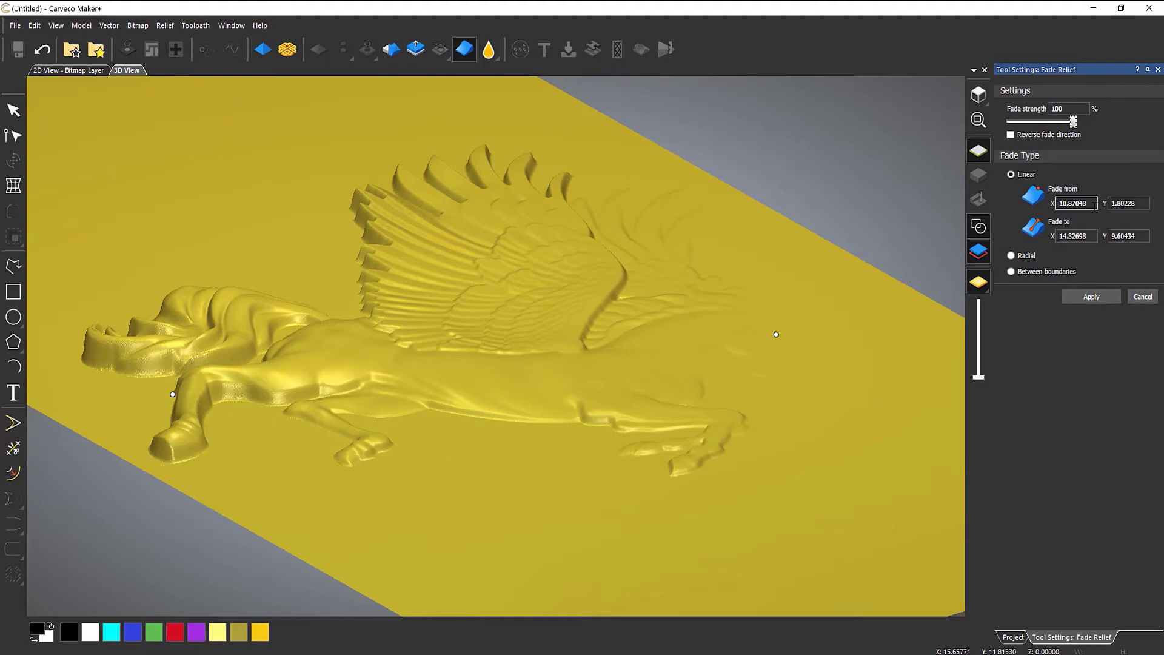
Try a reversed radial fade centred on the wing, then cancel it unapplied
left_click(1011, 258)
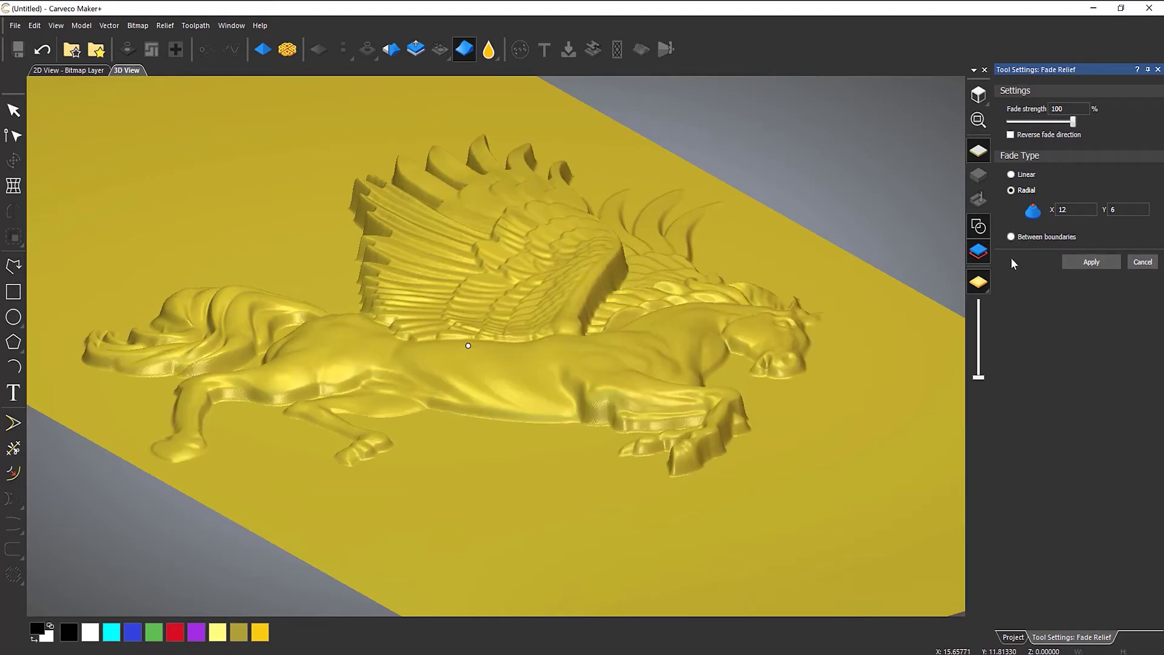
mouse_move(602, 376)
left_mouse_down()
mouse_move(494, 369)
mouse_move(525, 473)
mouse_move(670, 437)
mouse_move(589, 376)
mouse_move(431, 410)
left_mouse_up()
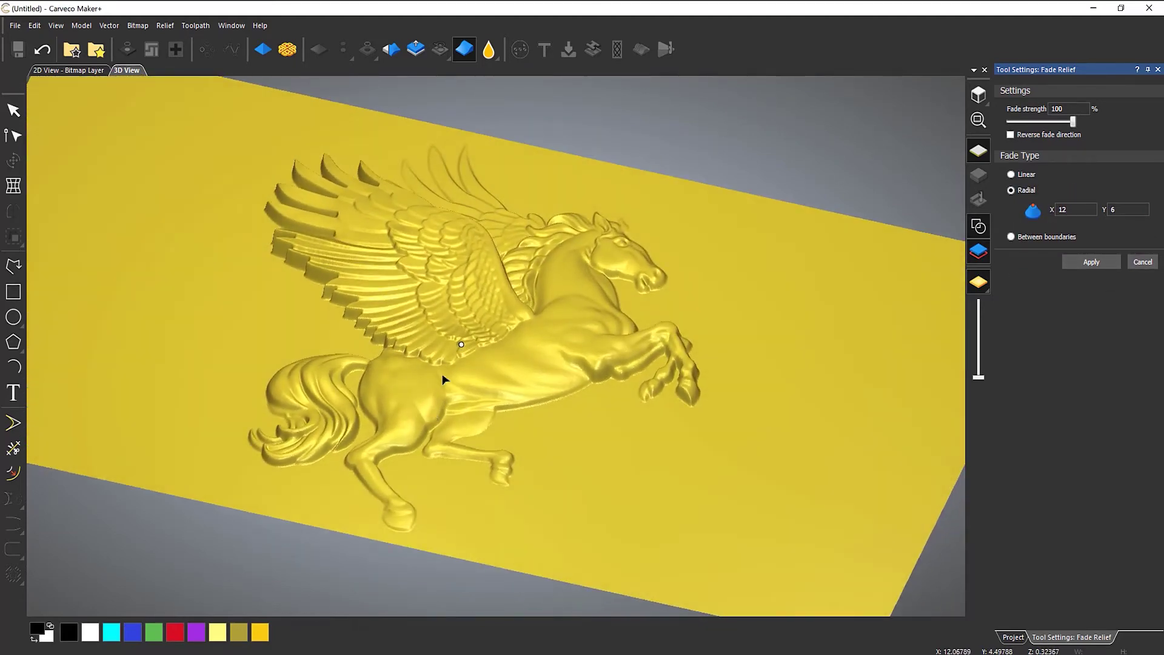
left_click(479, 326)
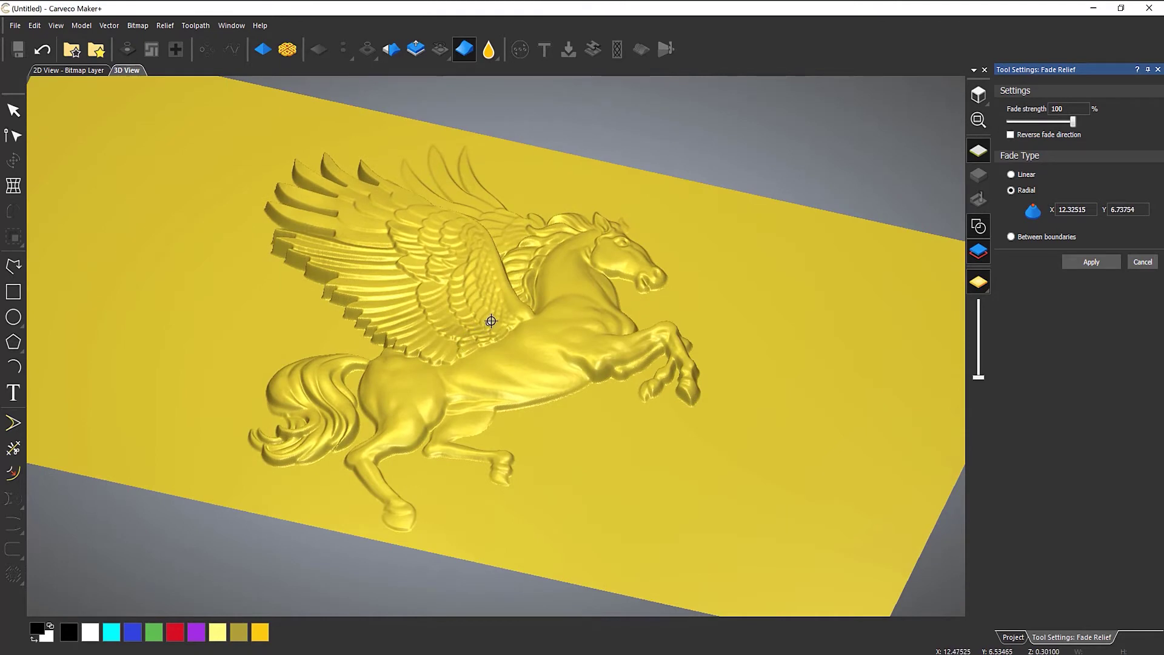
left_click(509, 318)
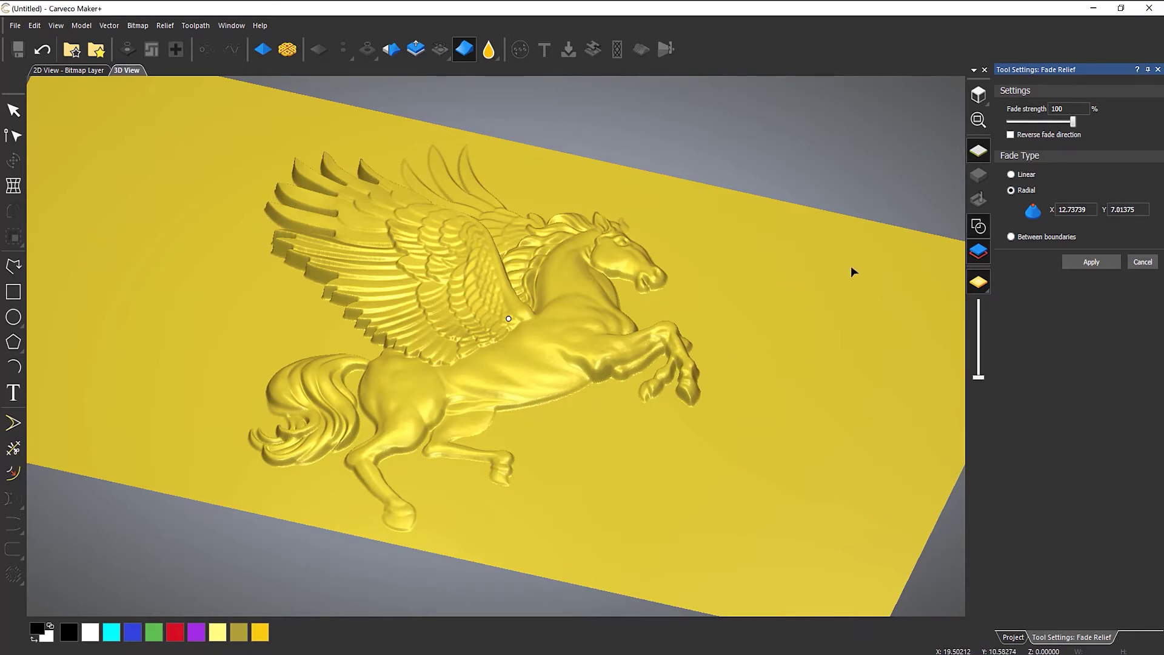
left_click(1010, 135)
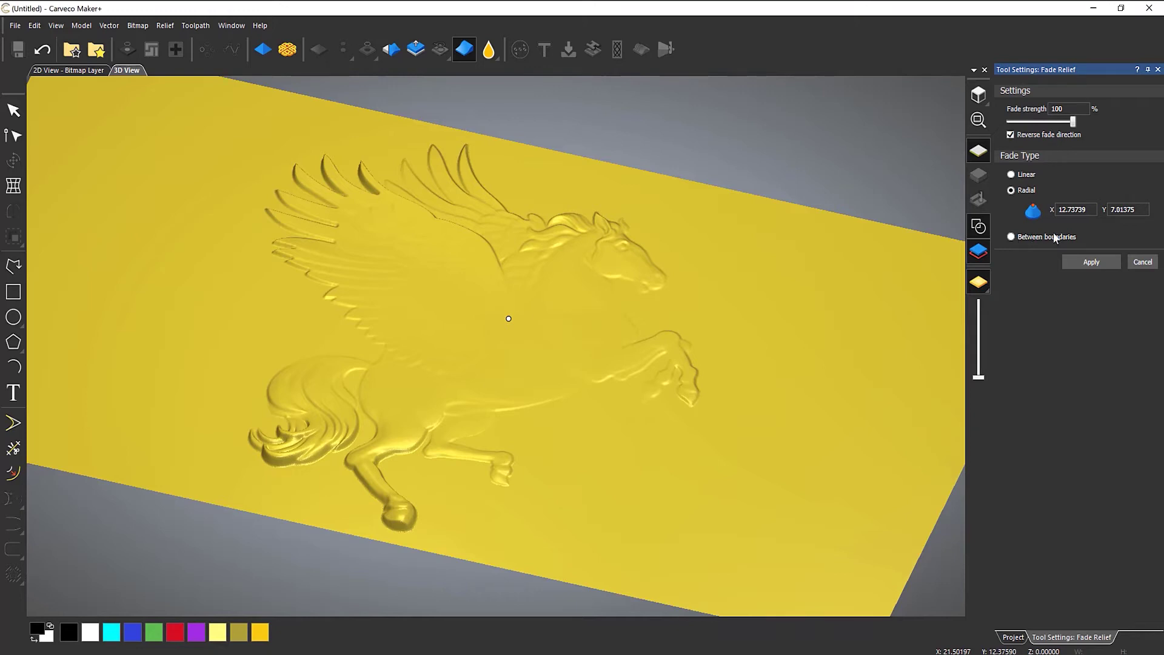
left_click(1141, 264)
left_click(1141, 263)
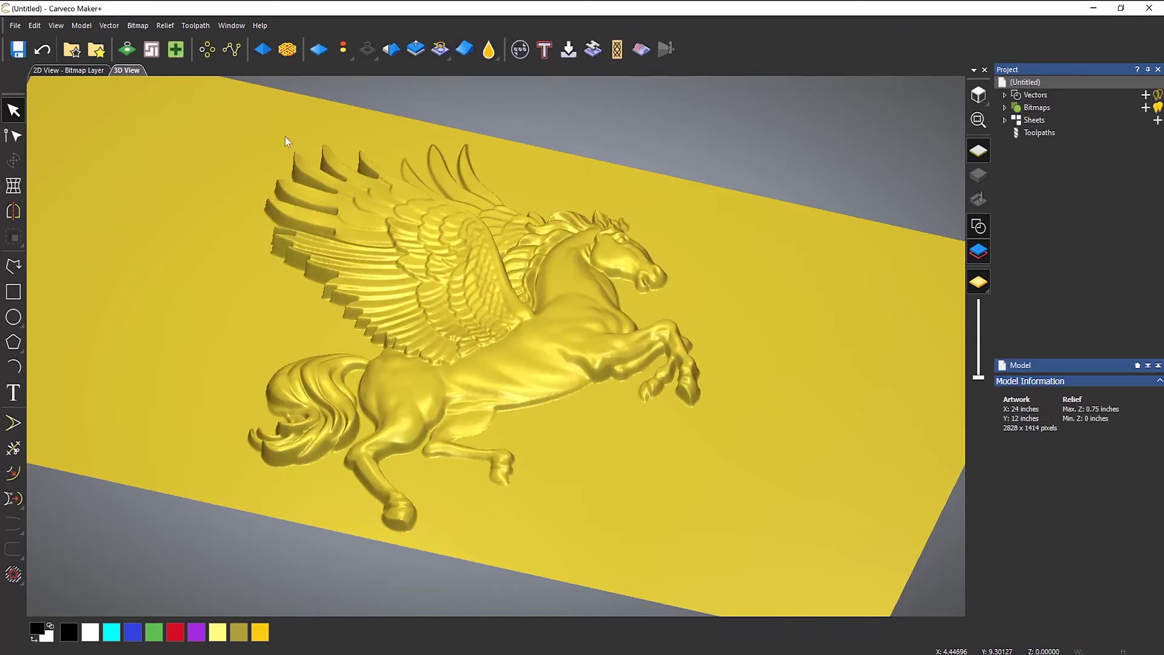
From a top view, draw two concentric circles around the pegasus
left_click(978, 95)
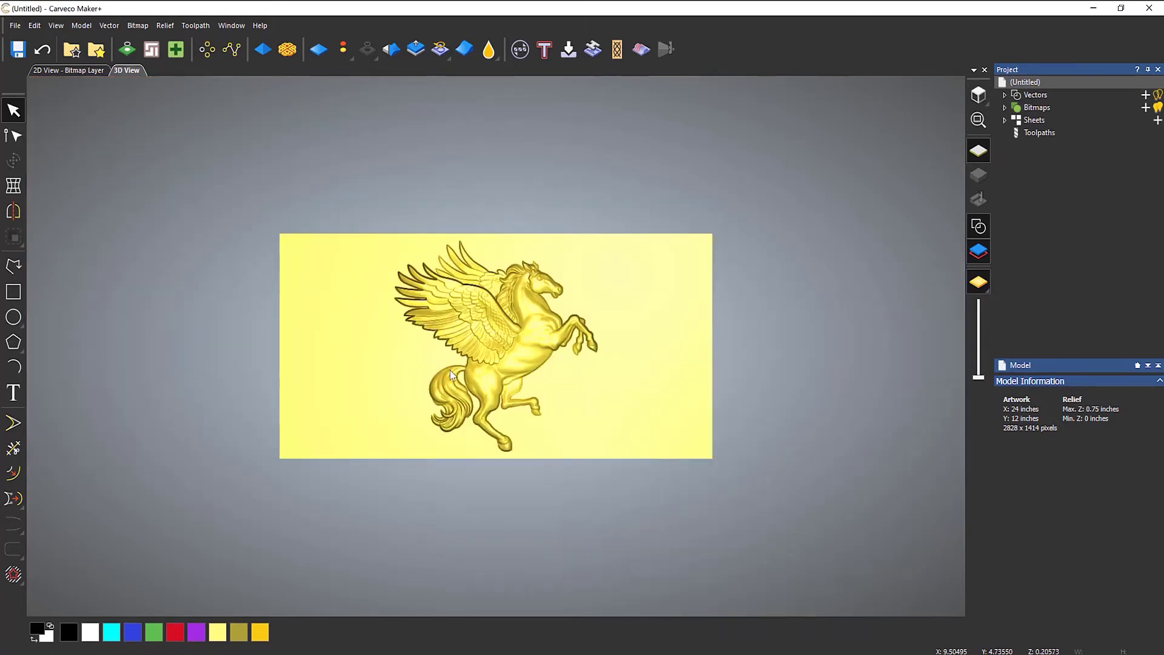
scroll(504, 350, "up", 3)
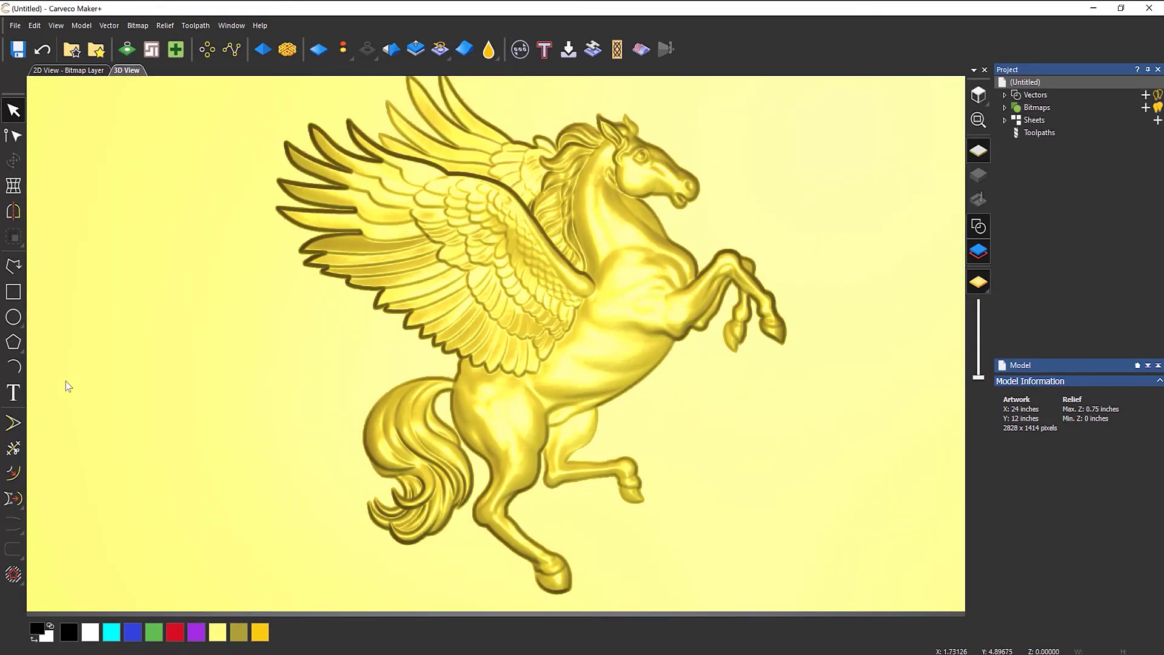
left_click(14, 317)
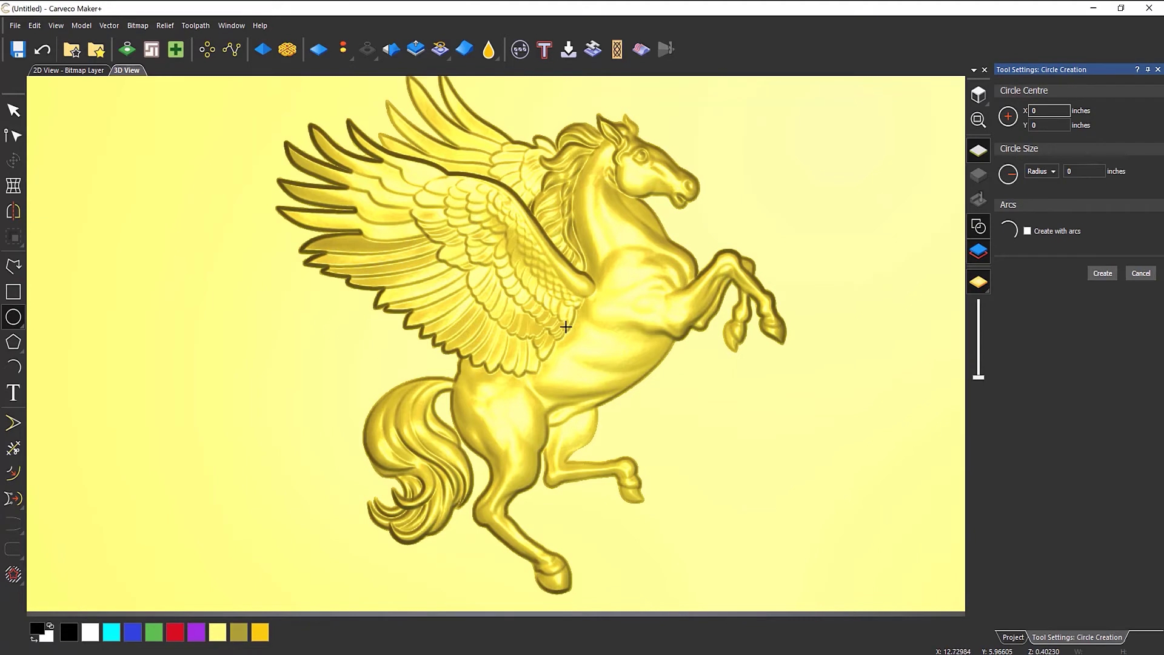
left_click_drag(567, 323, 680, 500)
left_click_drag(558, 322, 728, 529)
key("Escape")
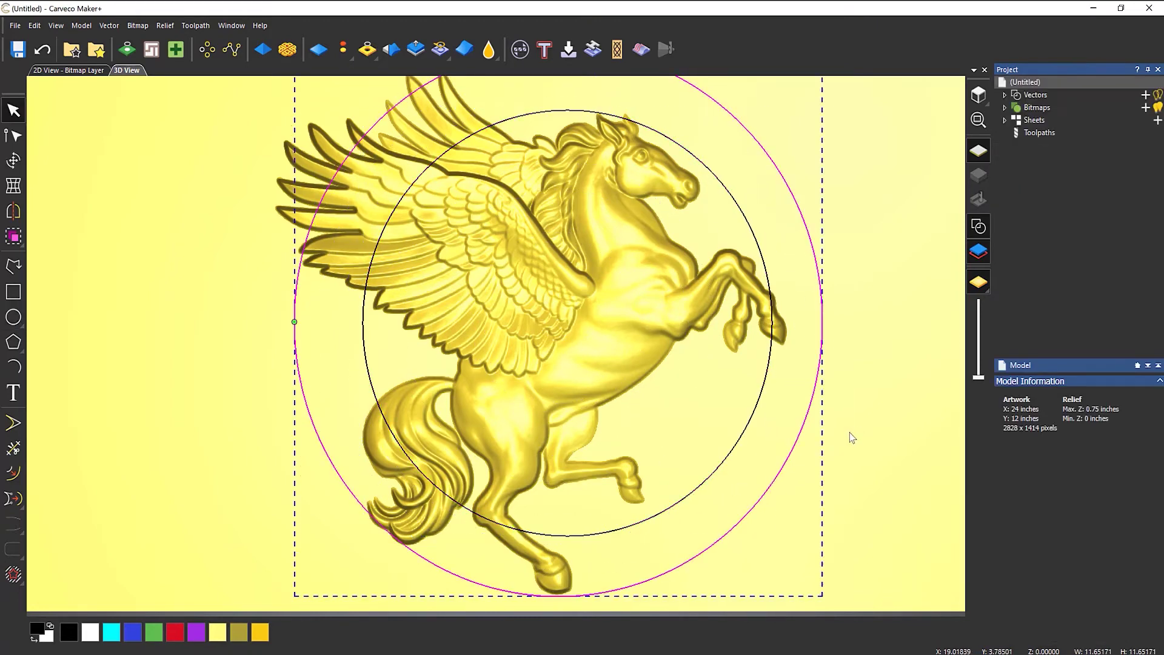
Select both the inner and outer circles and bring up Fade Relief for them
left_click(850, 435)
scroll(730, 423, "down", 1)
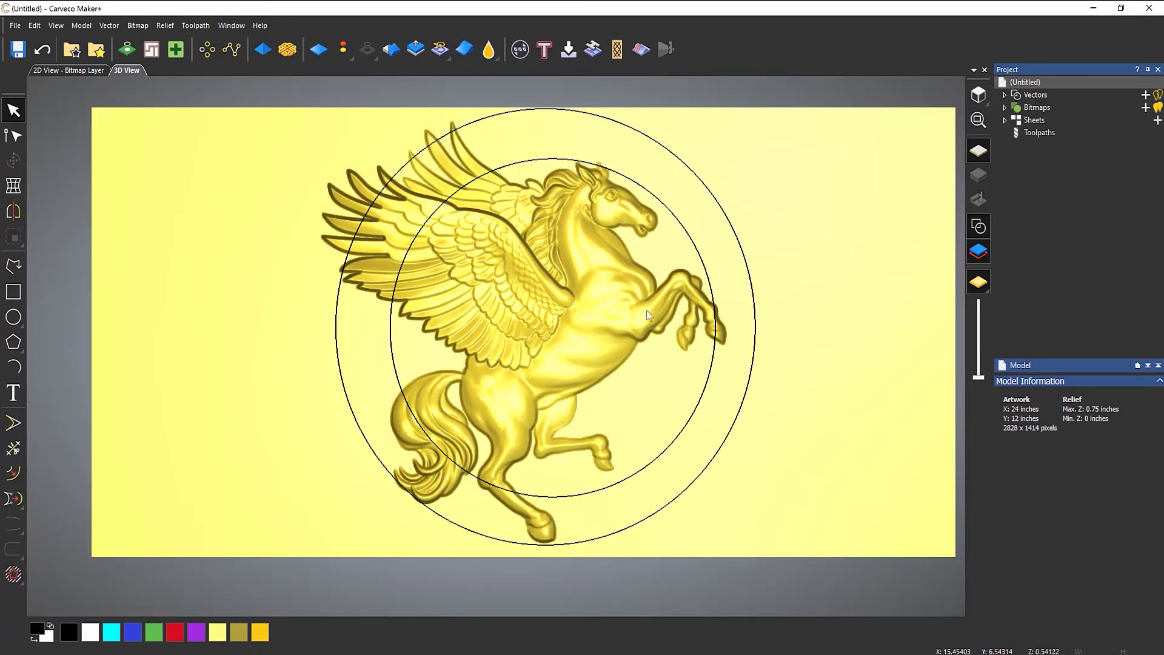
scroll(646, 311, "up", 1)
scroll(646, 310, "down", 1)
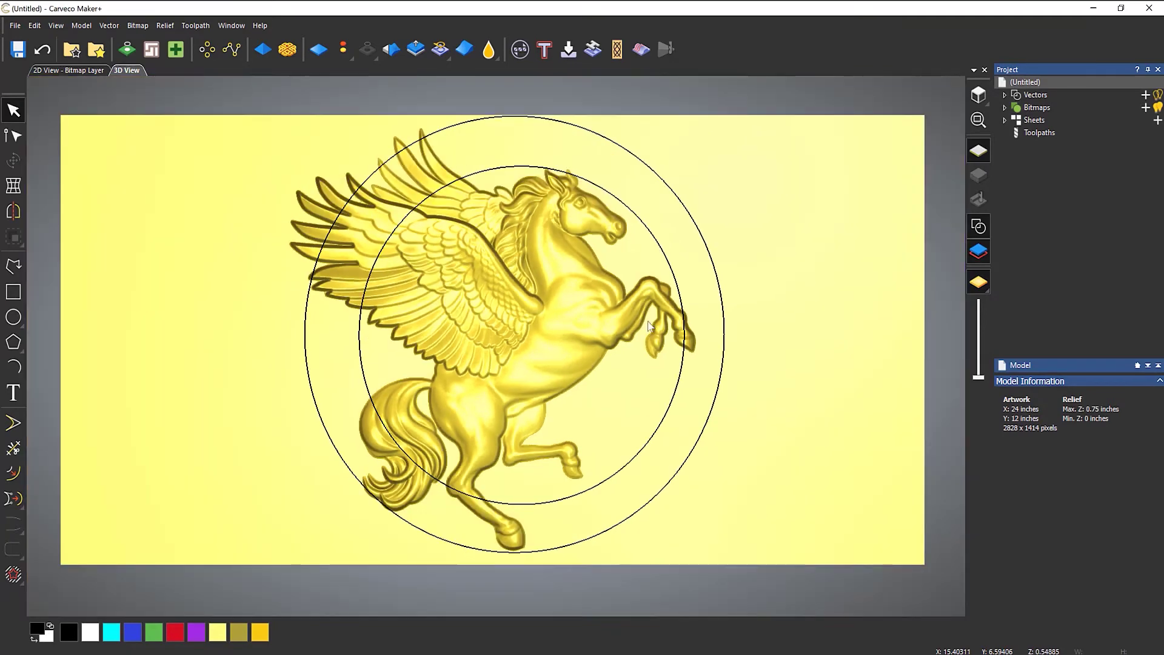
left_click(651, 444)
left_click(678, 477, "shift")
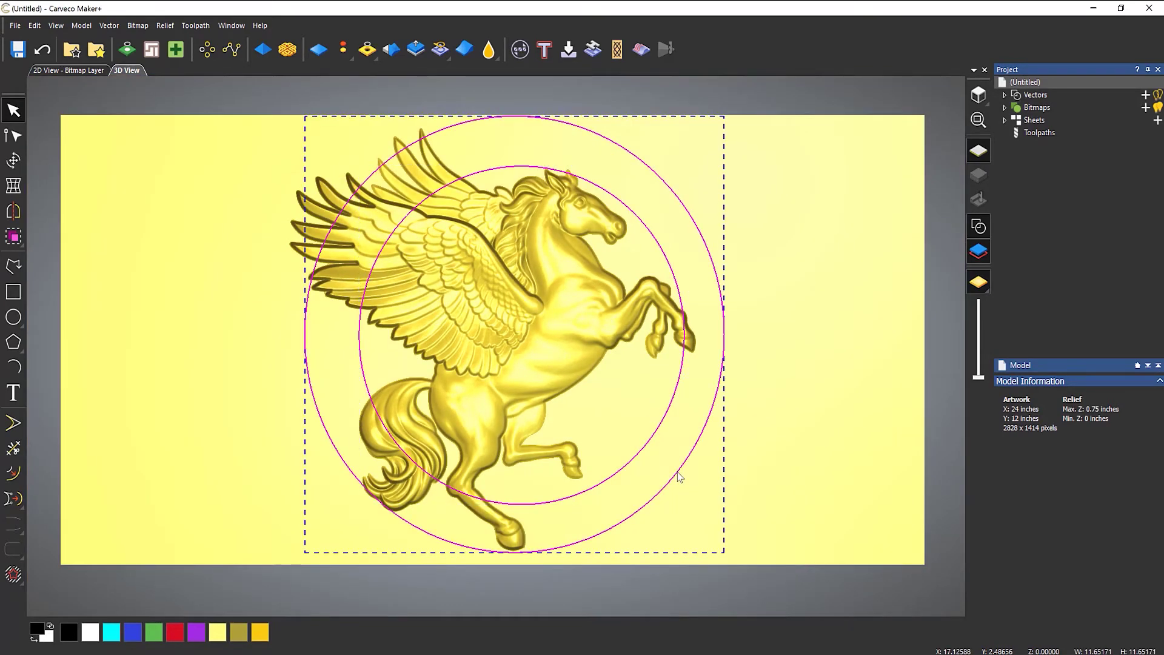
left_click(464, 52)
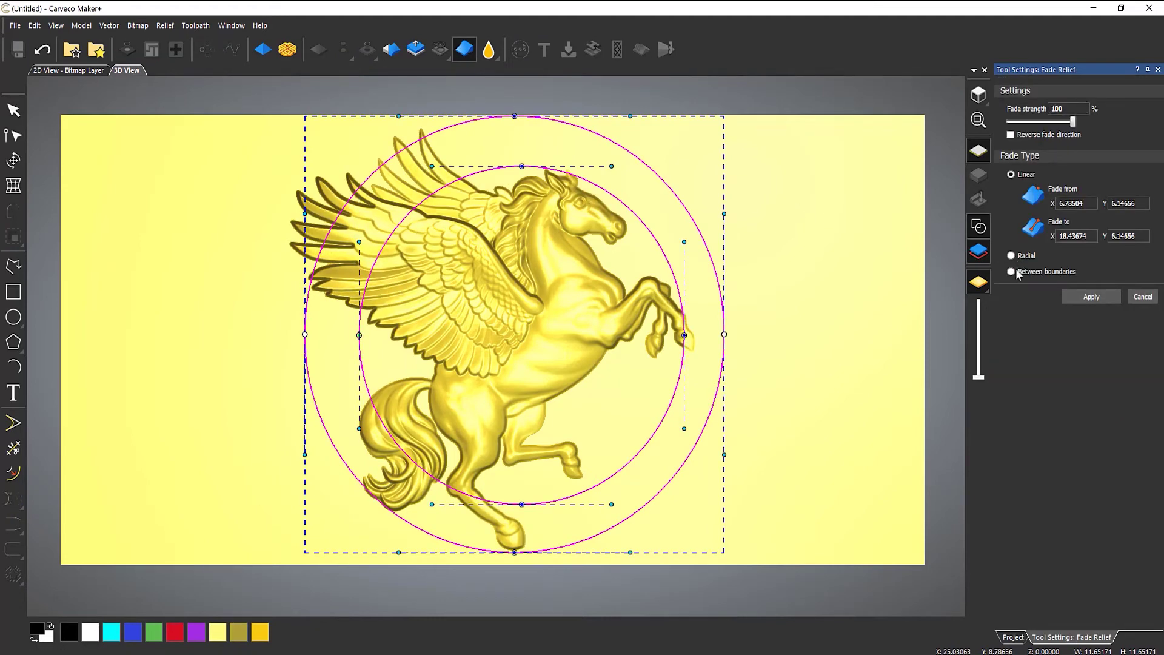
Choose the Between boundaries fade and reselect the outer and inner circles
left_click(1018, 272)
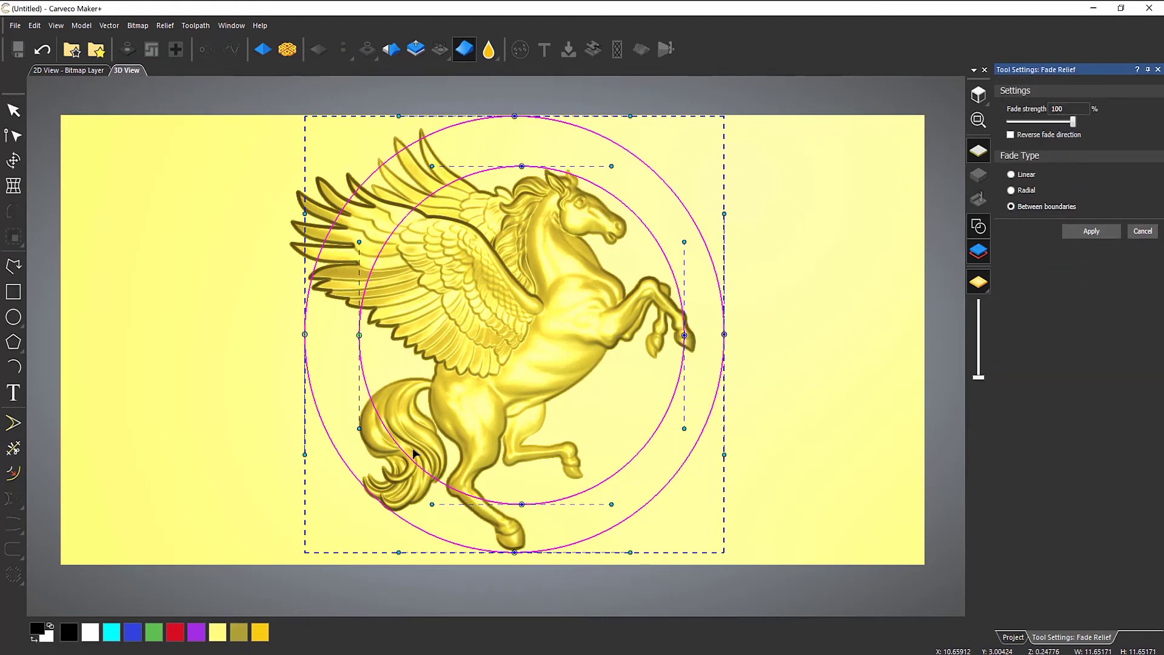
left_click_drag(424, 431, 313, 216)
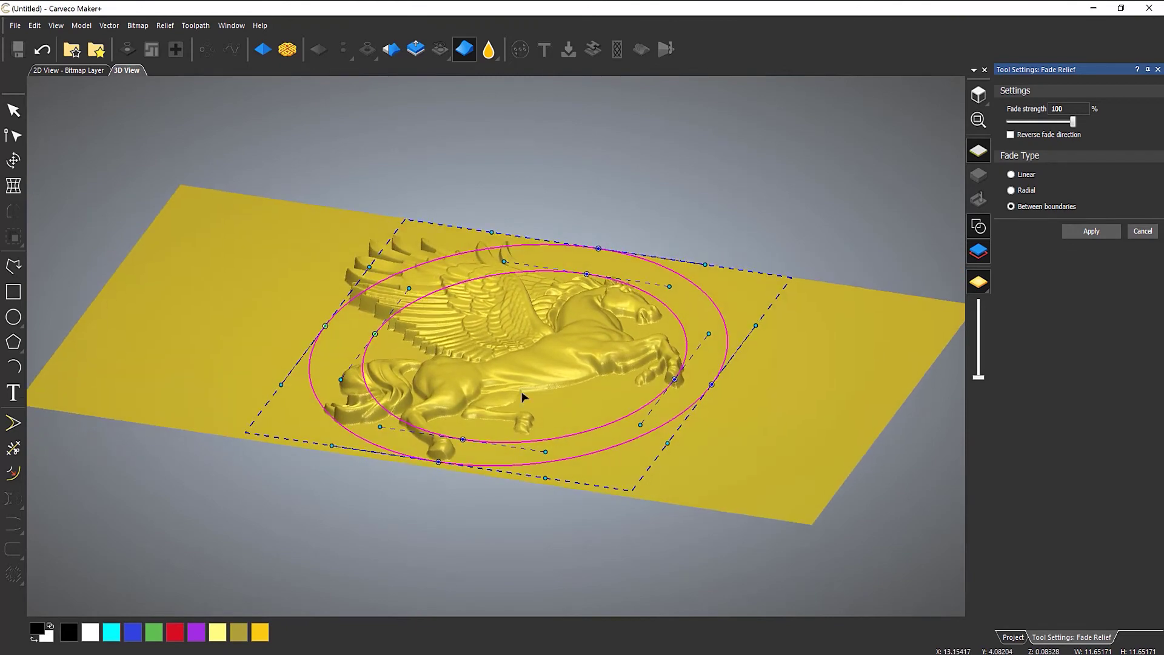
scroll(522, 396, "up", 5)
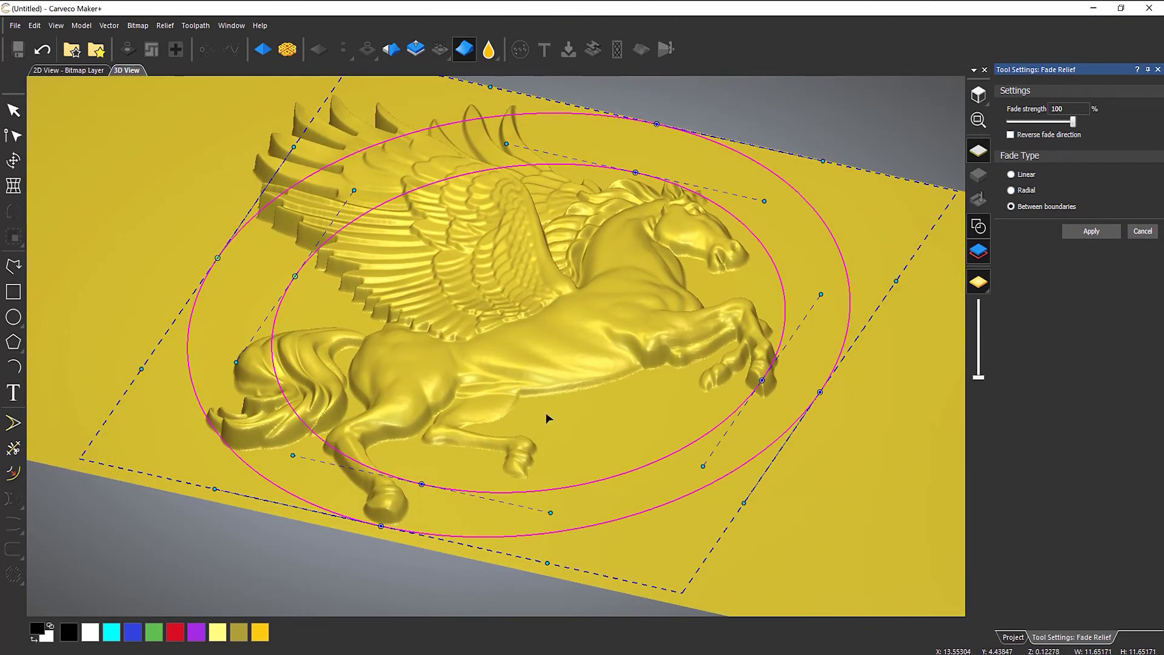
scroll(551, 424, "up", 1)
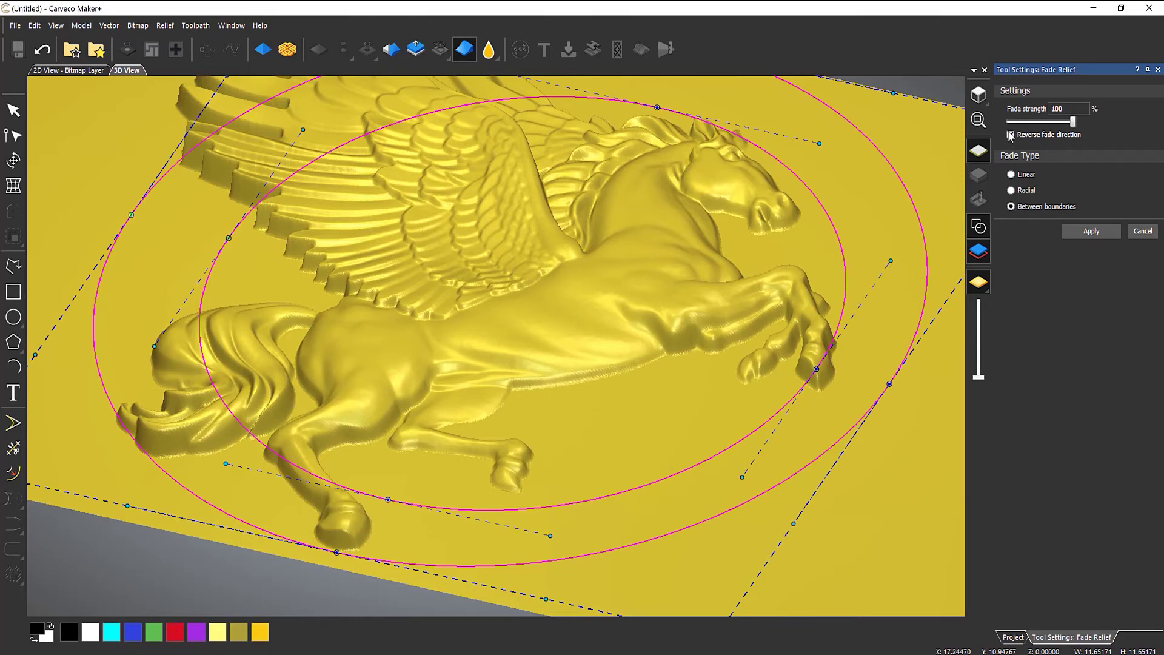
left_click(883, 350)
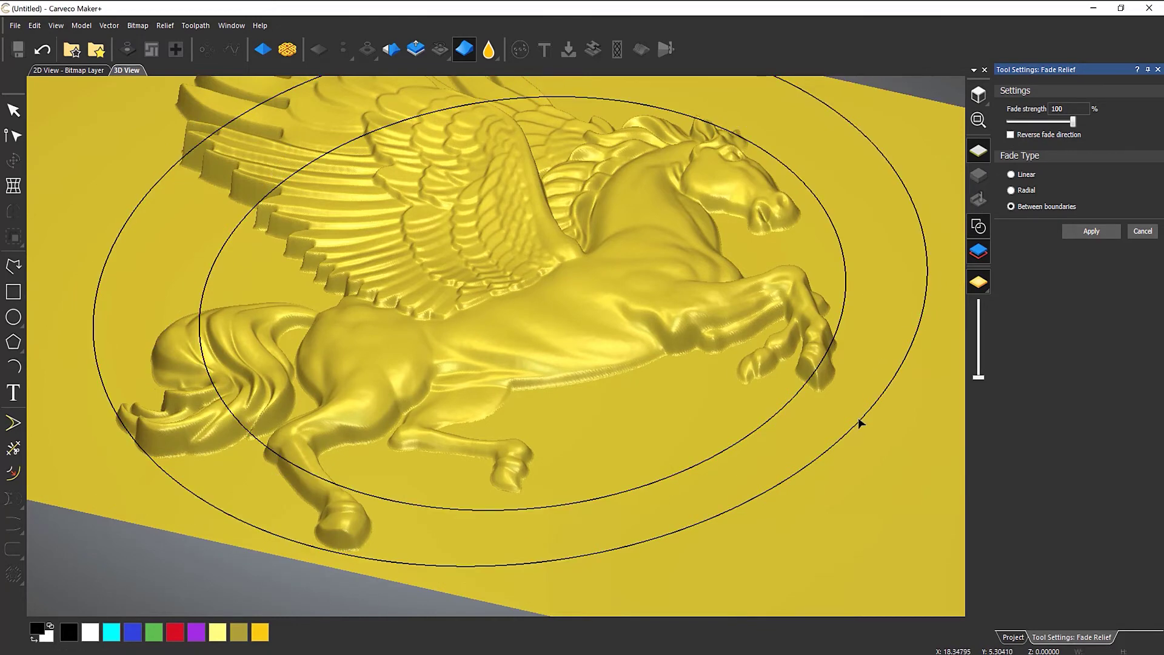
left_click(858, 423)
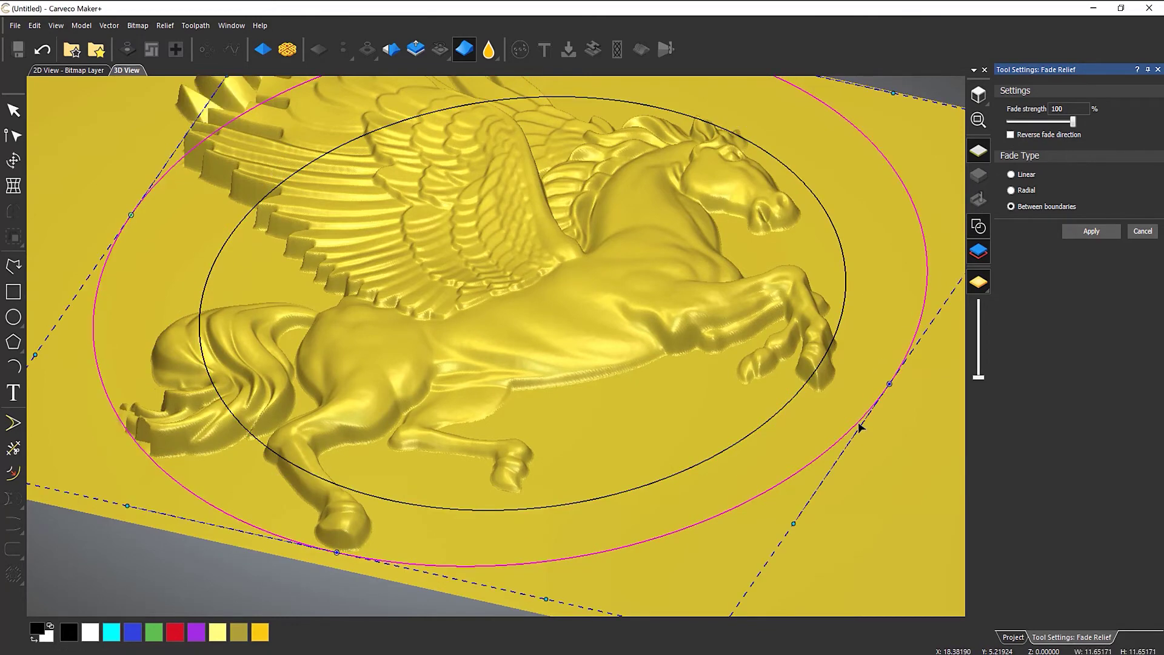
left_click(780, 414, "shift")
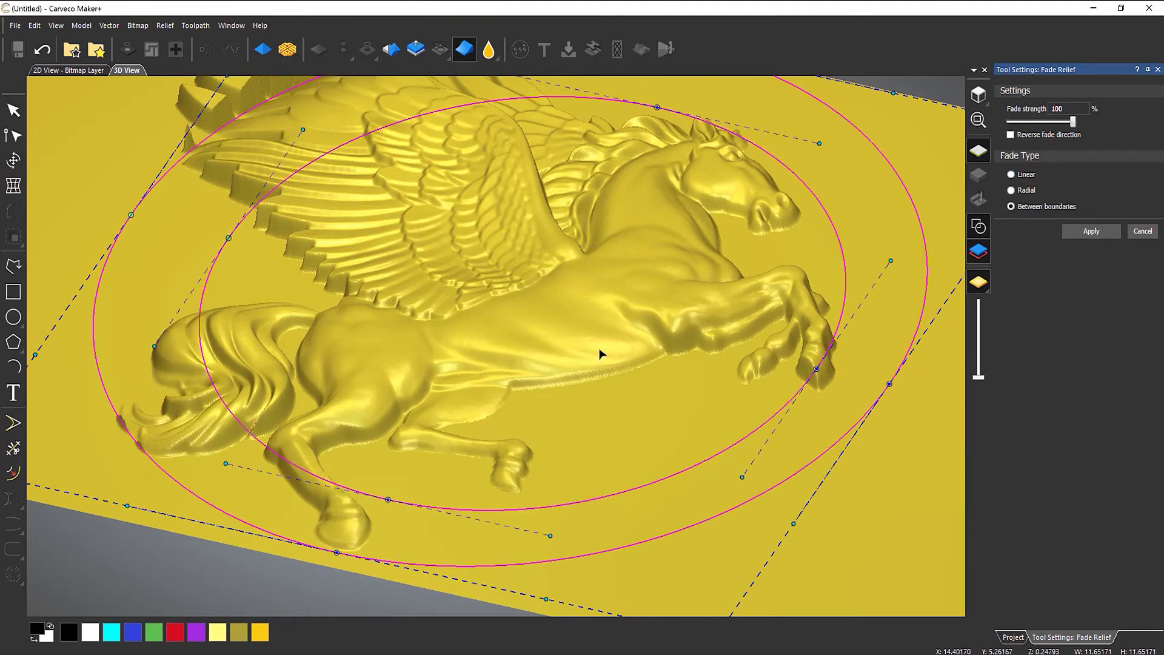
Inspect the fade in 3D, set Fade strength to 0%, then cancel it
left_click_drag(546, 355, 570, 374)
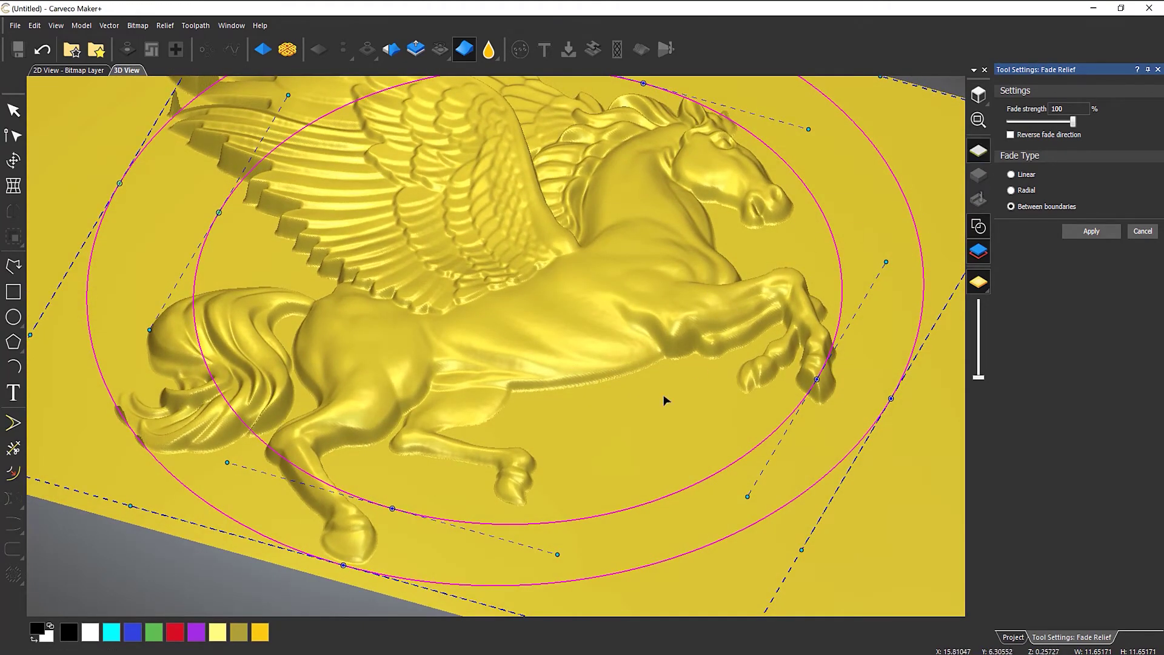
scroll(322, 562, "up", 3)
left_click_drag(322, 561, 499, 200)
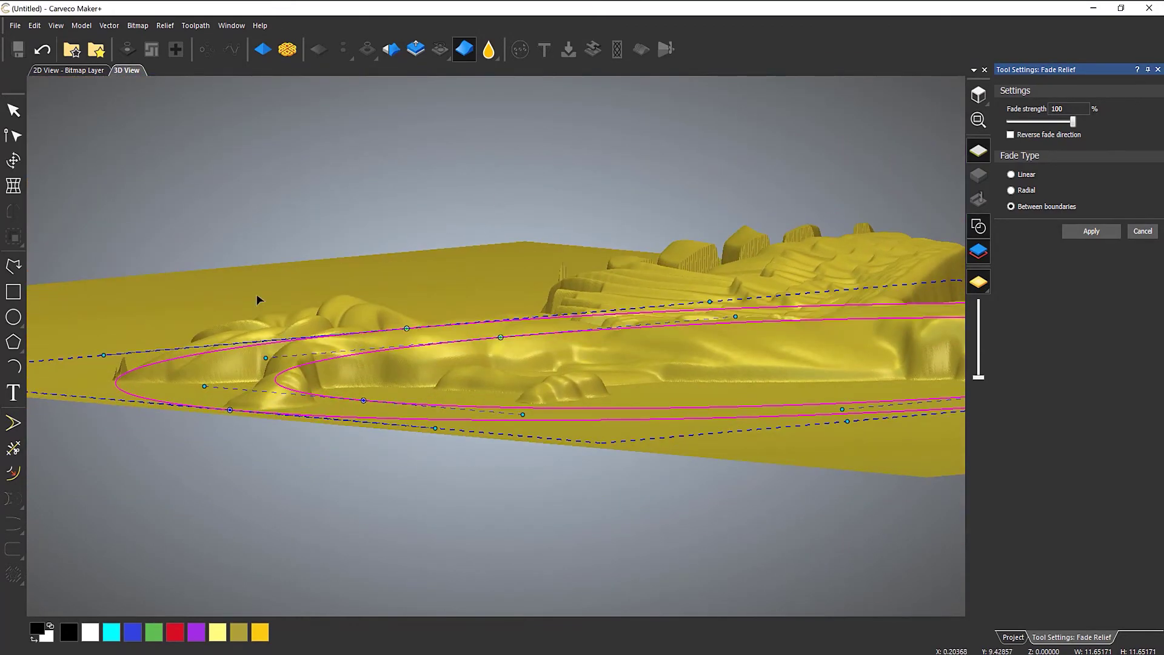
left_click_drag(208, 346, 408, 360)
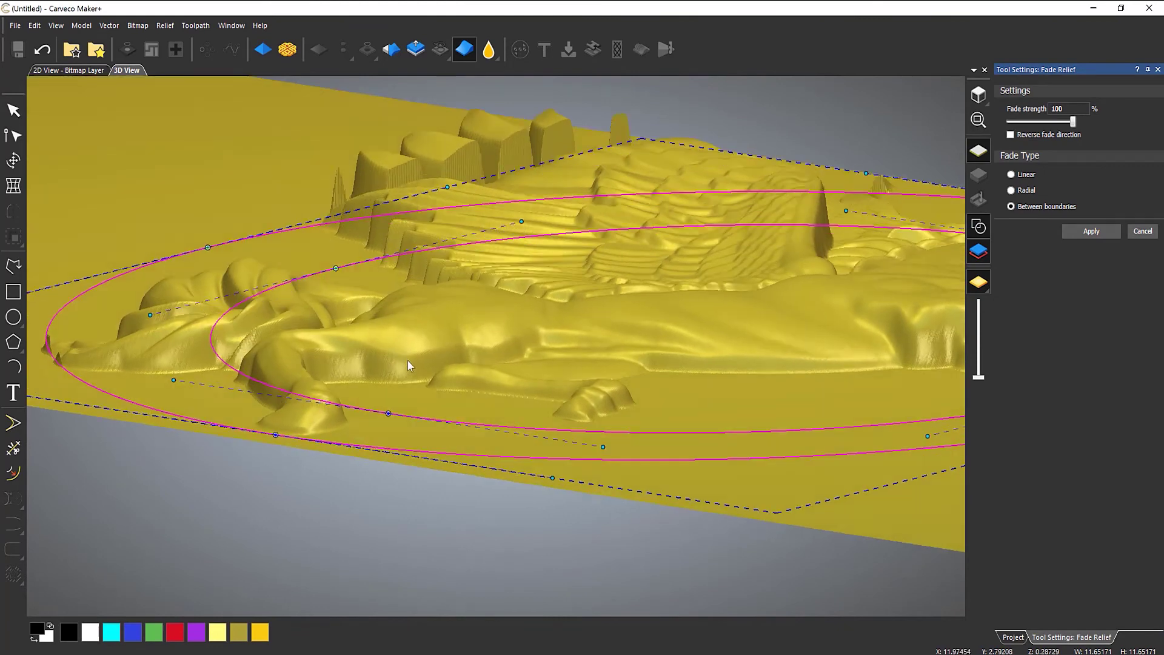
scroll(397, 399, "up", 3)
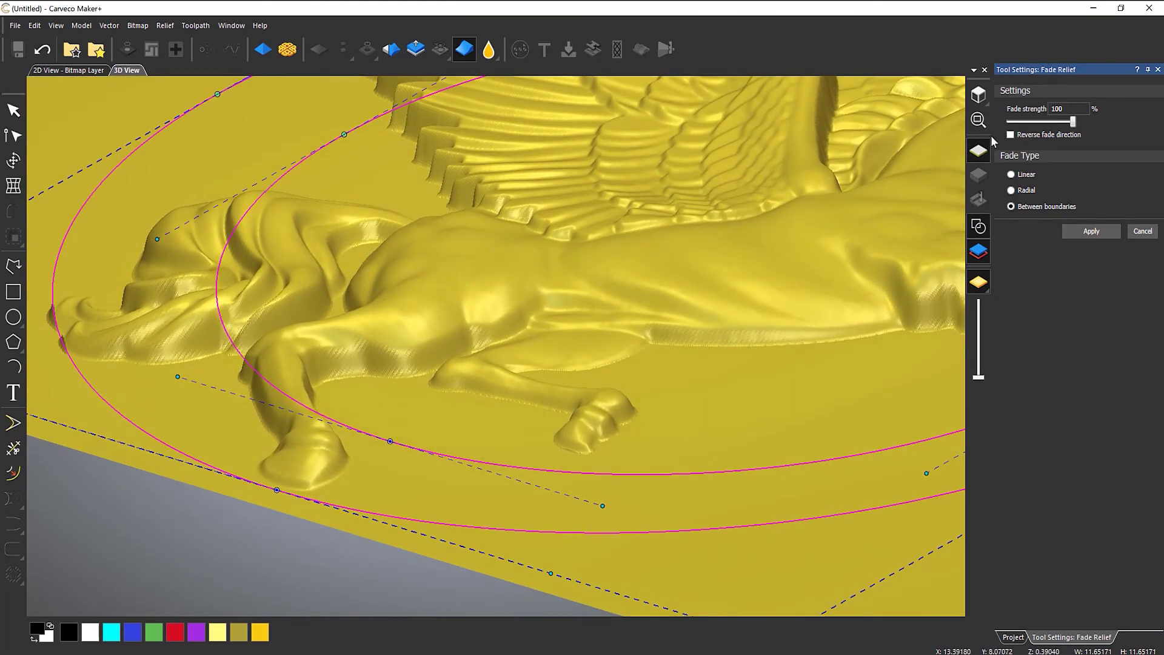
left_click_drag(1071, 122, 915, 131)
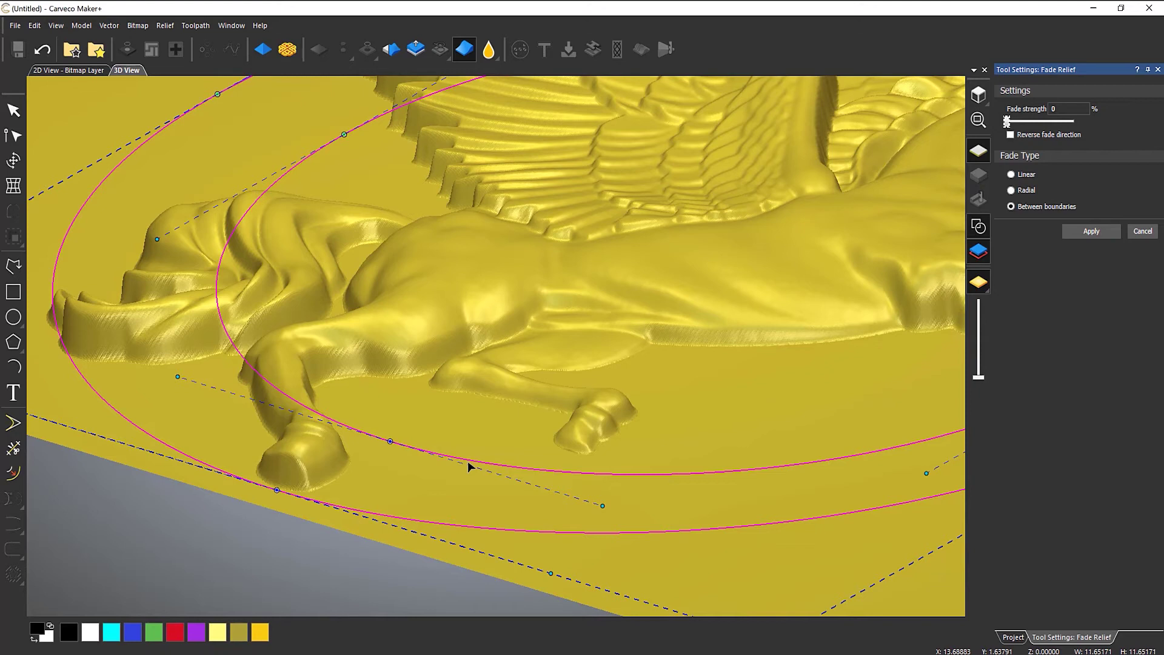
left_click(1142, 232)
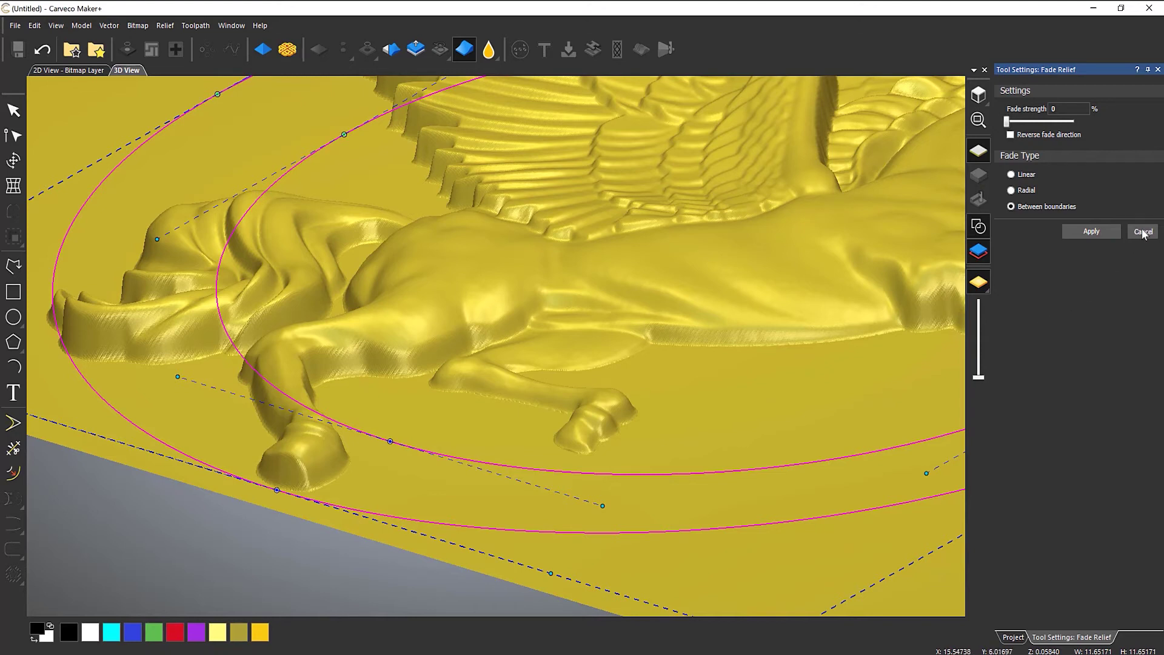
Delete both circles from a top-down view of the relief
left_click(697, 449)
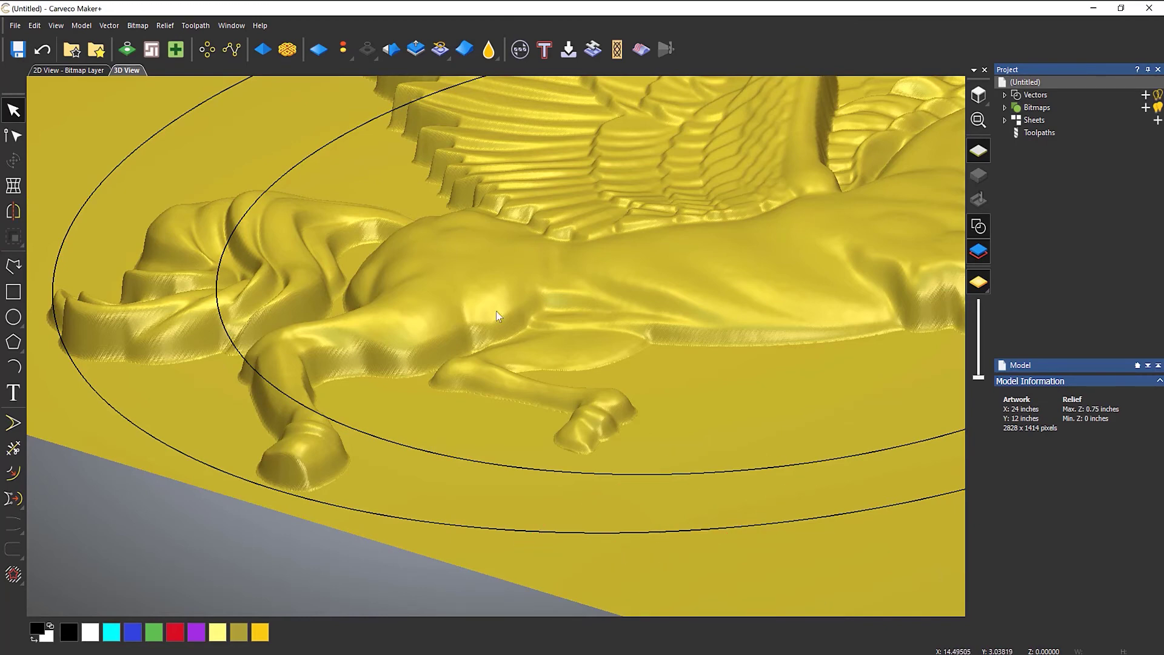
left_click(979, 95)
left_click_drag(631, 390, 558, 440)
key("Delete")
Centre the pegasus in view and bring up the Relief Clipart Library
scroll(479, 318, "up", 1)
scroll(647, 428, "up", 1)
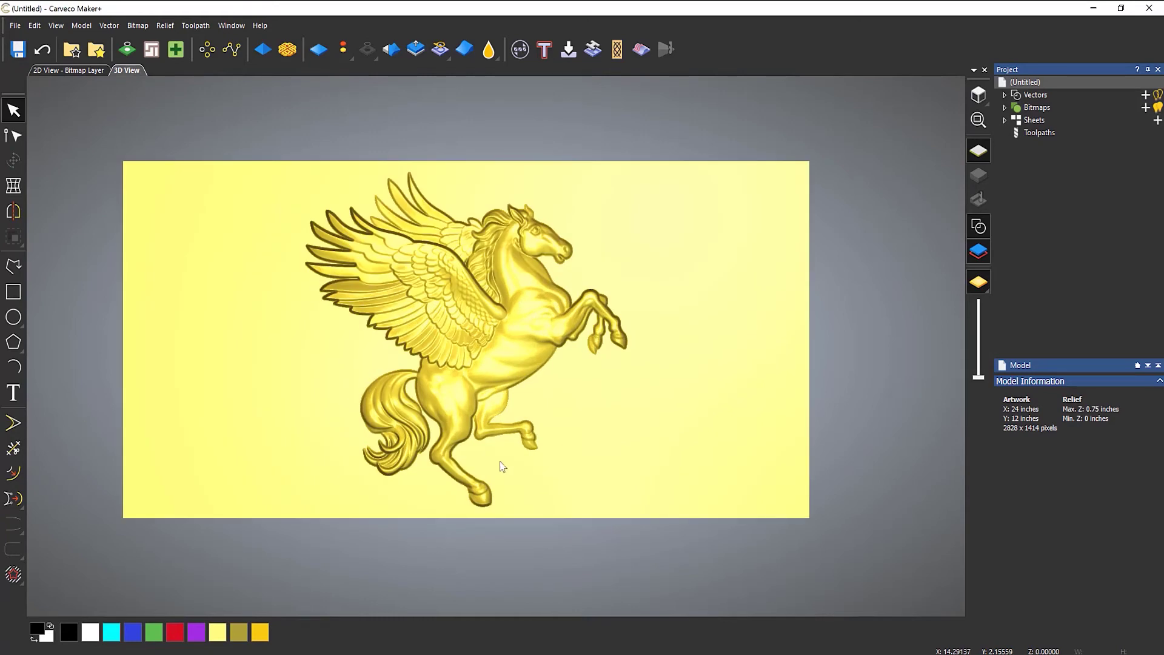
scroll(399, 328, "up", 1)
middle_click_drag(576, 432, 608, 414)
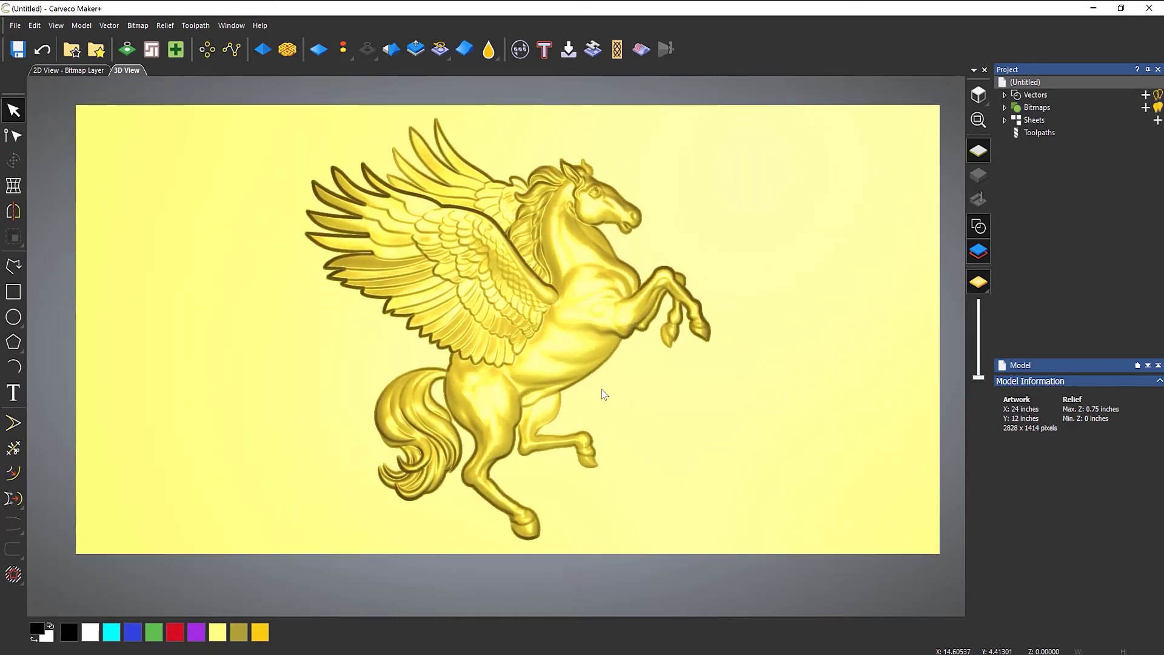
scroll(600, 394, "up", 1)
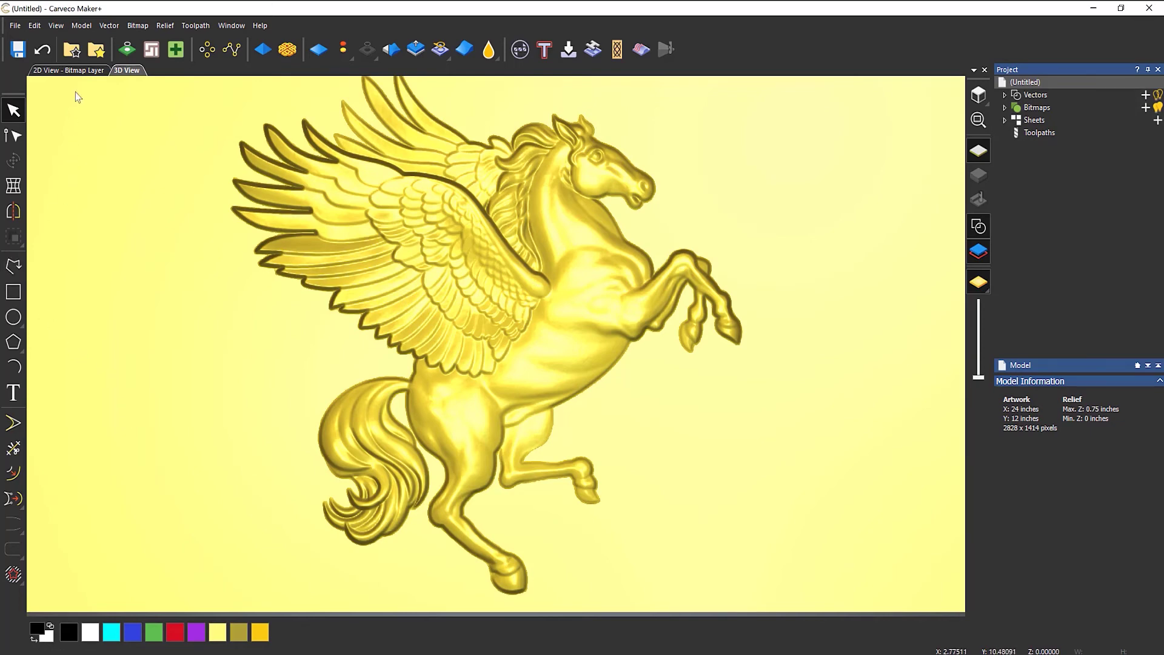
left_click(96, 50)
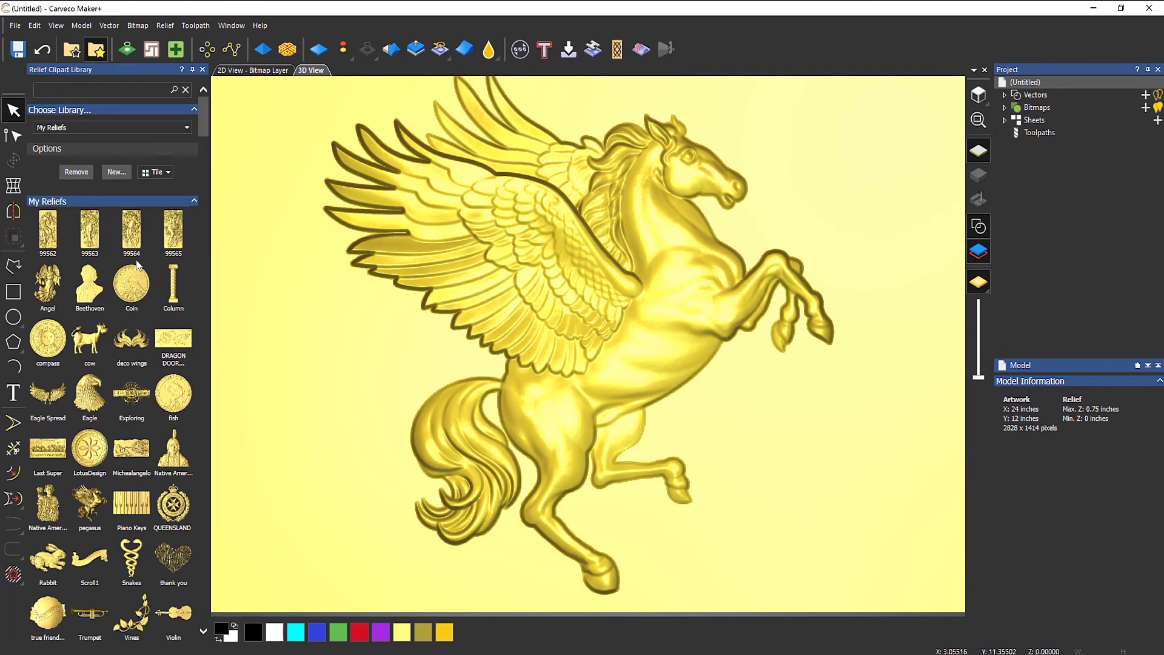
Place the Scroll1 banner clipart, 5.375 by 2.363 inches, beneath the pegasus's hind hooves
scroll(126, 420, "down", 2)
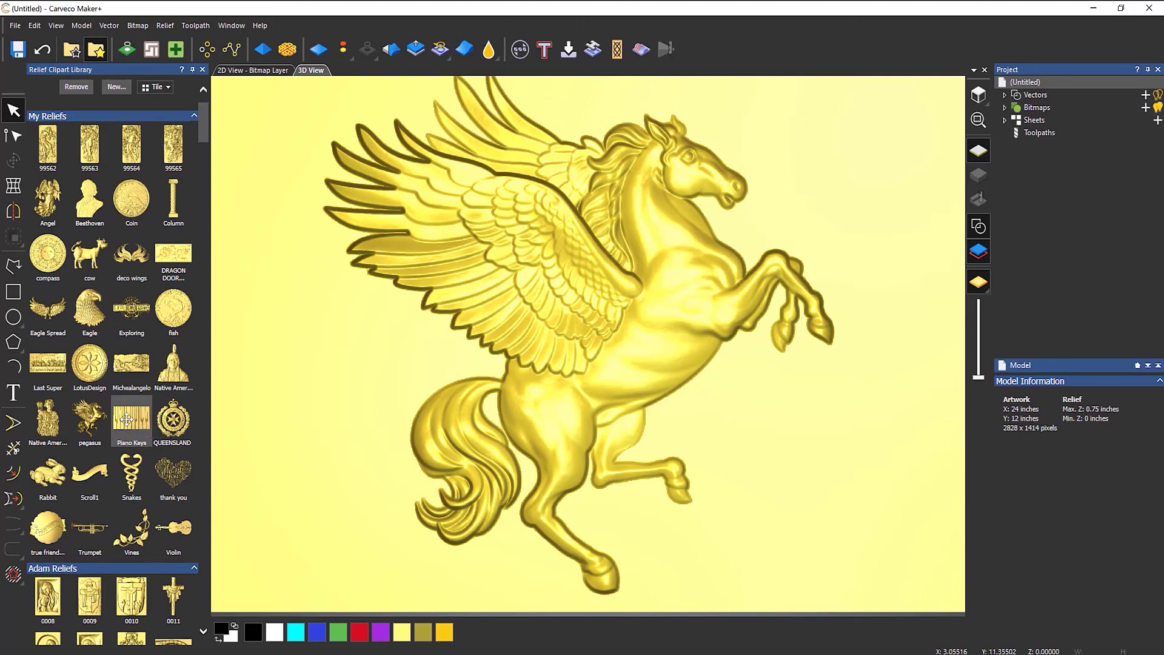
left_click_drag(126, 419, 593, 537)
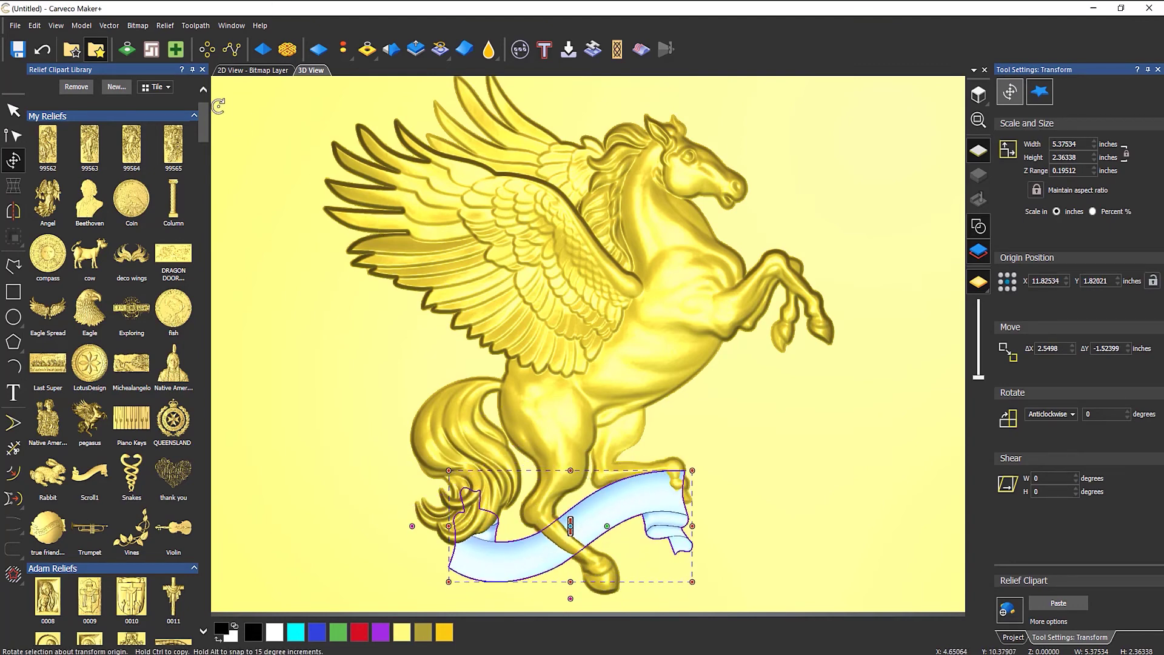
Scale the Scroll1 banner to about 7.38 by 3.25 inches across the hind legs and paste it in
left_click(203, 70)
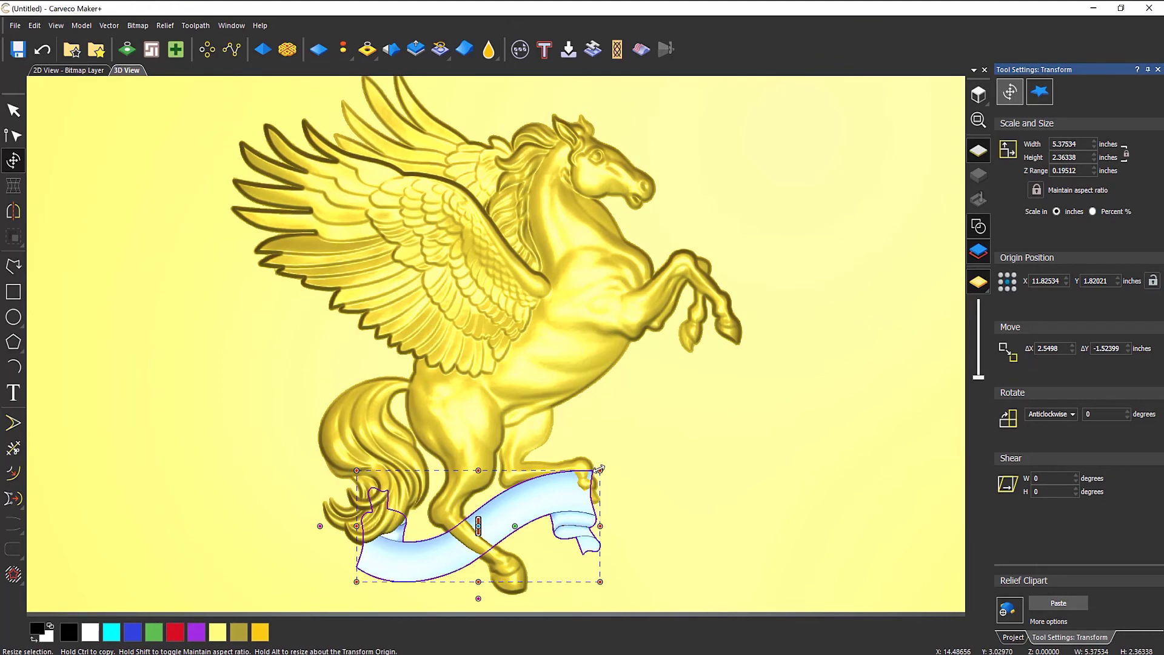
left_click_drag(599, 469, 545, 466)
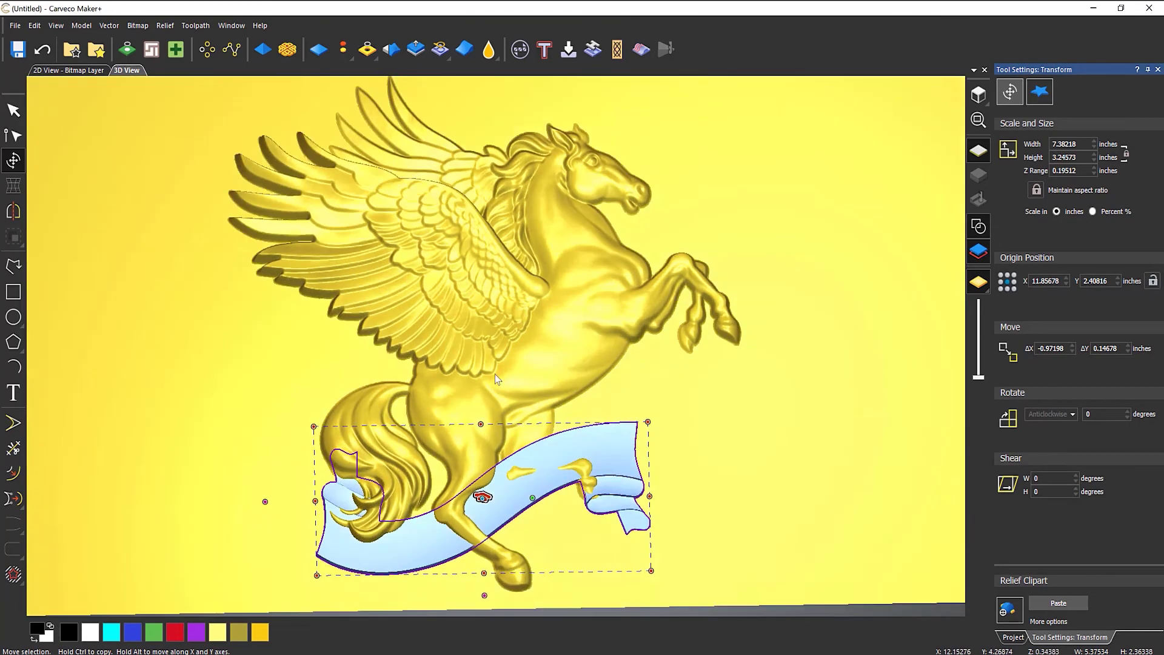
scroll(422, 525, "up", 3)
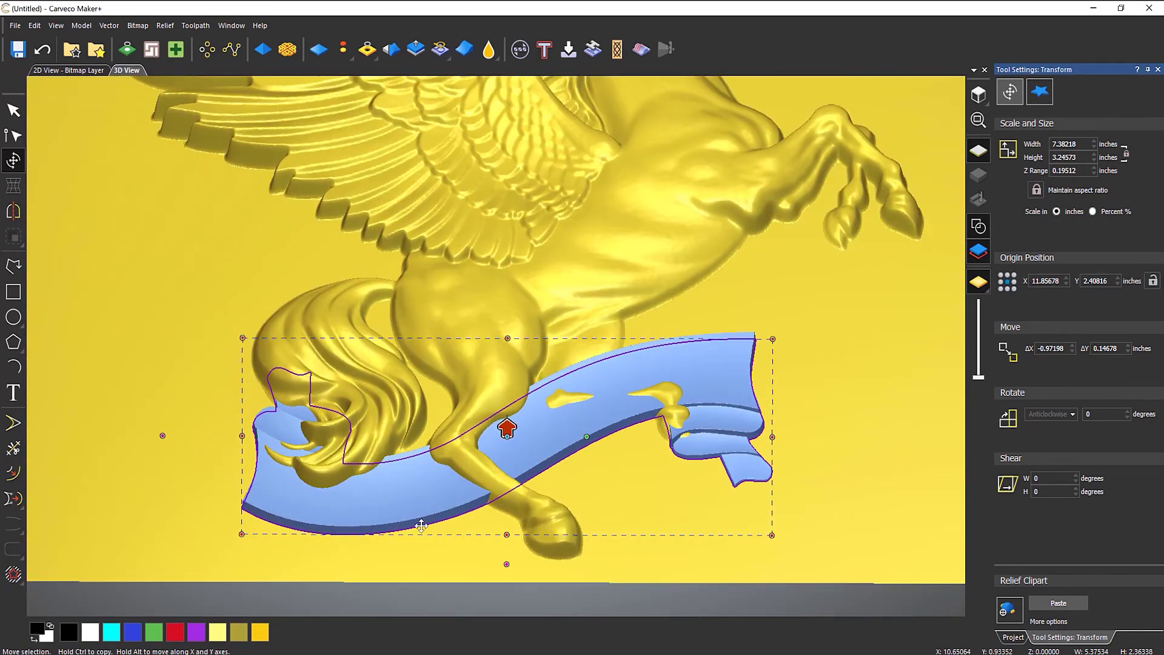
key("Return")
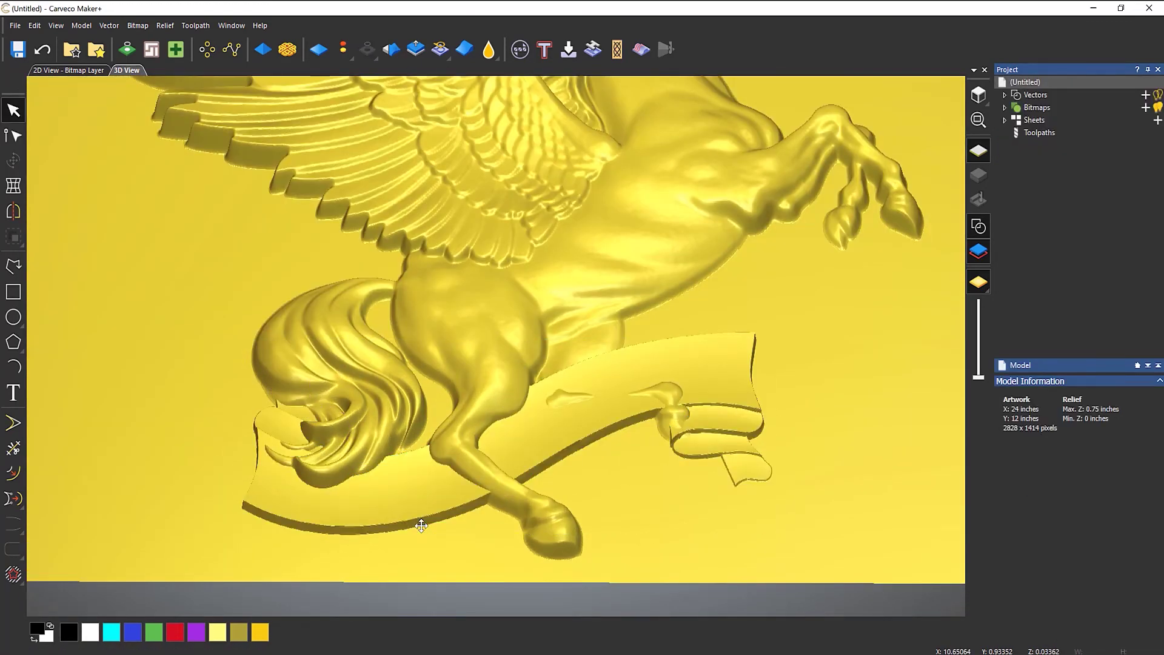
left_click_drag(553, 294, 568, 327)
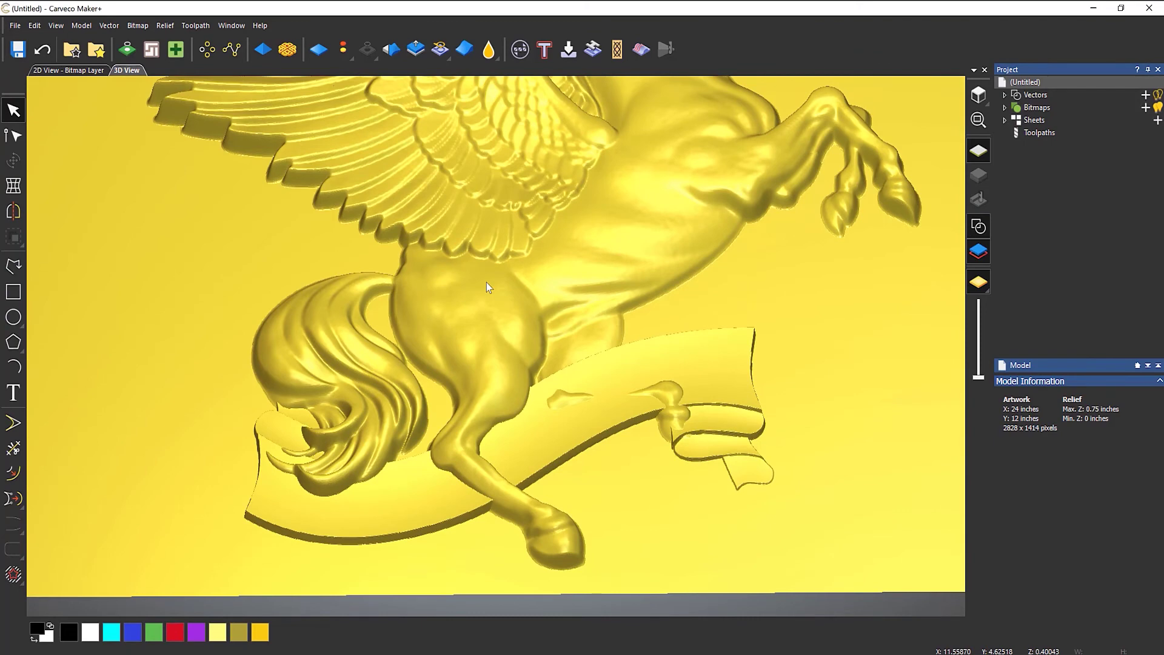
Orbit and zoom around the merged pegasus and banner relief, with the banner vector shaded blue
scroll(510, 310, "down", 5)
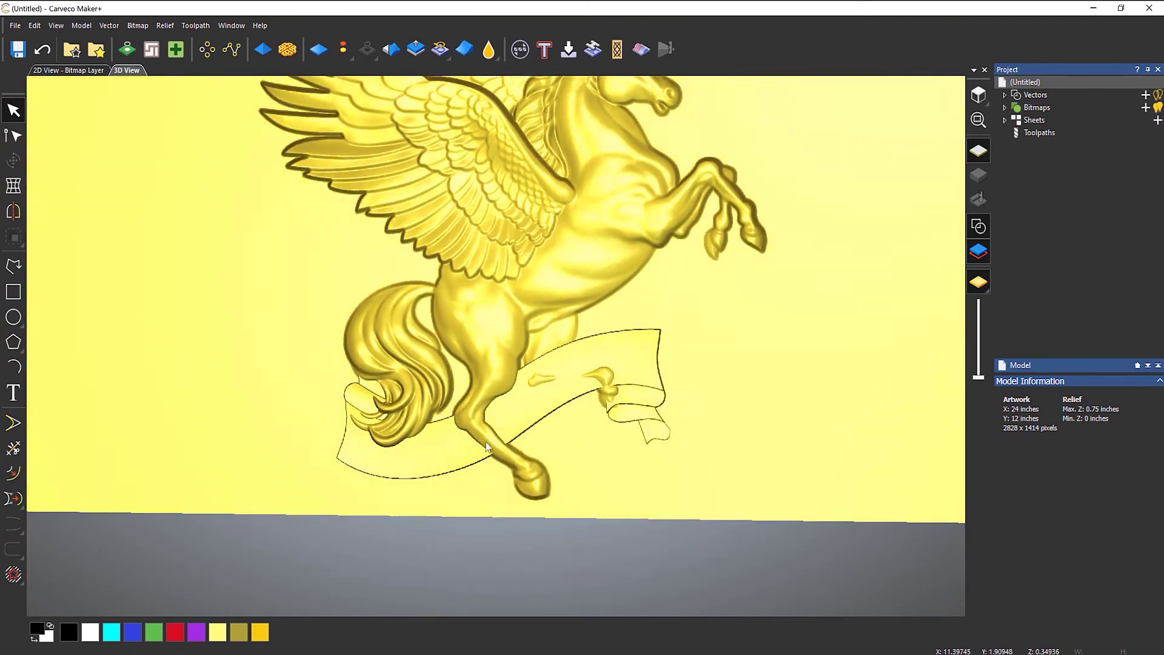
scroll(507, 387, "up", 2)
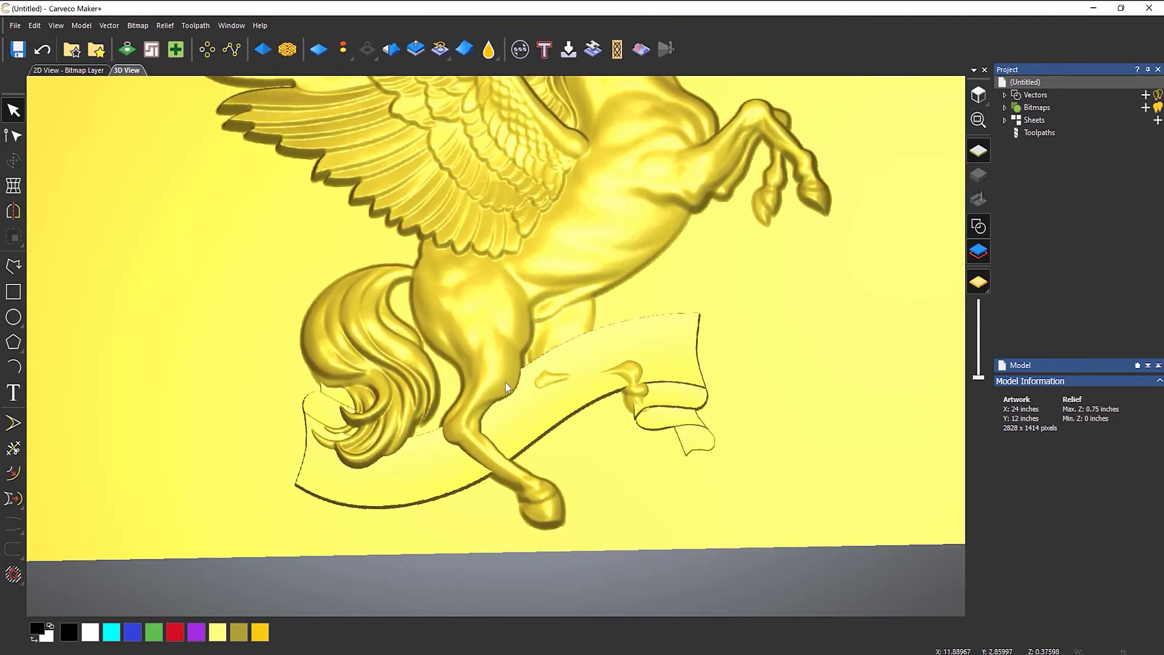
scroll(506, 386, "up", 1)
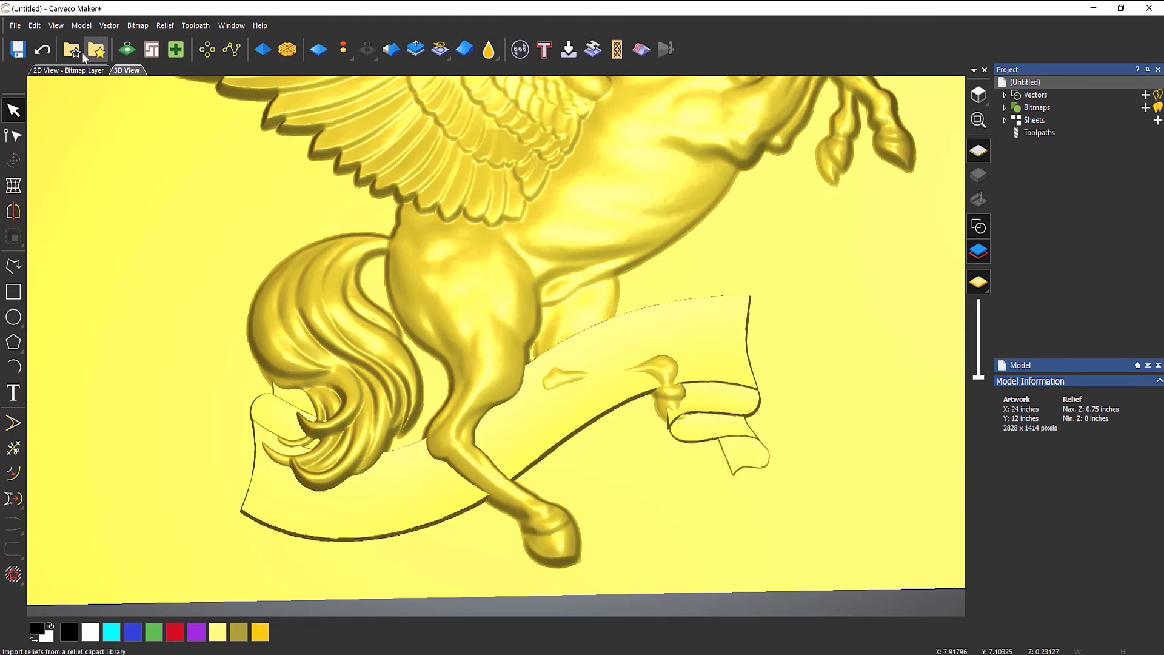
left_click(42, 51)
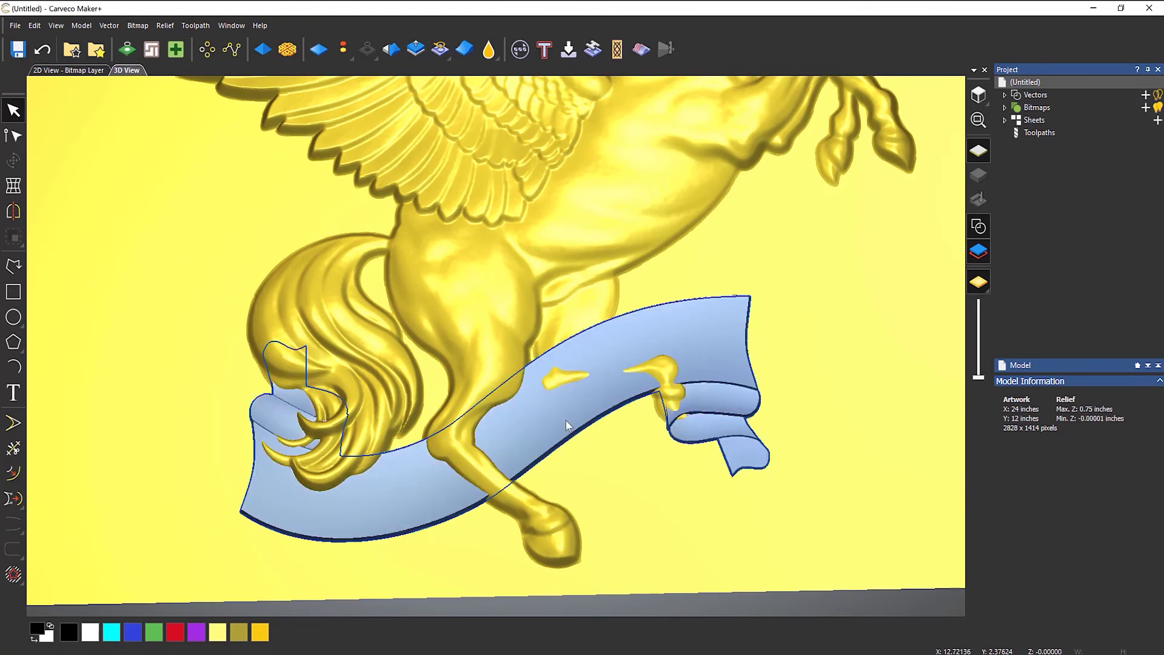
scroll(565, 418, "down", 3)
left_click_drag(506, 475, 406, 382)
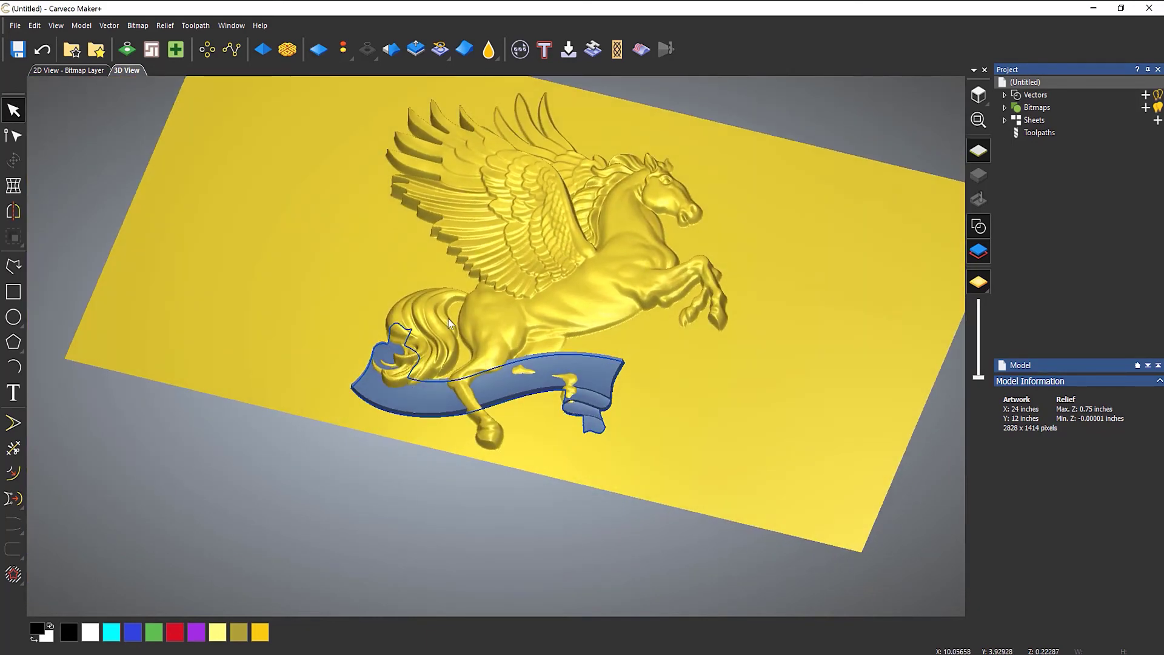
scroll(546, 219, "up", 4)
scroll(613, 228, "down", 5)
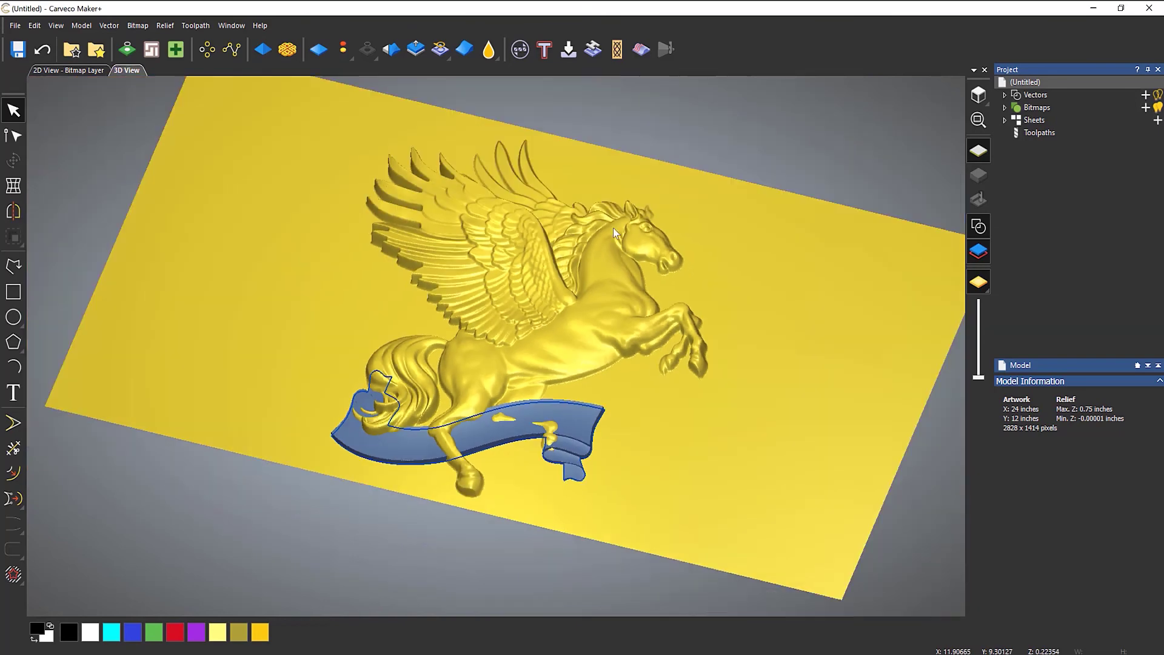
scroll(592, 289, "up", 3)
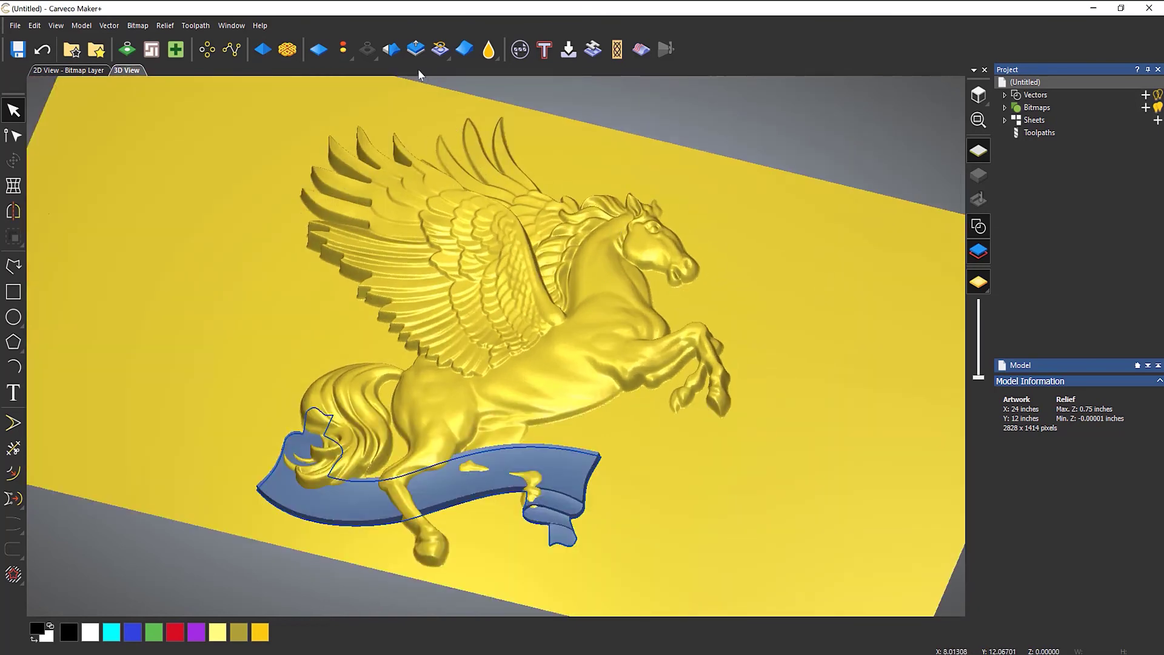
Set a linear Fade Relief from the horse's head (13.66,10.46) to just below the banner (12.98,0.41)
left_click(464, 49)
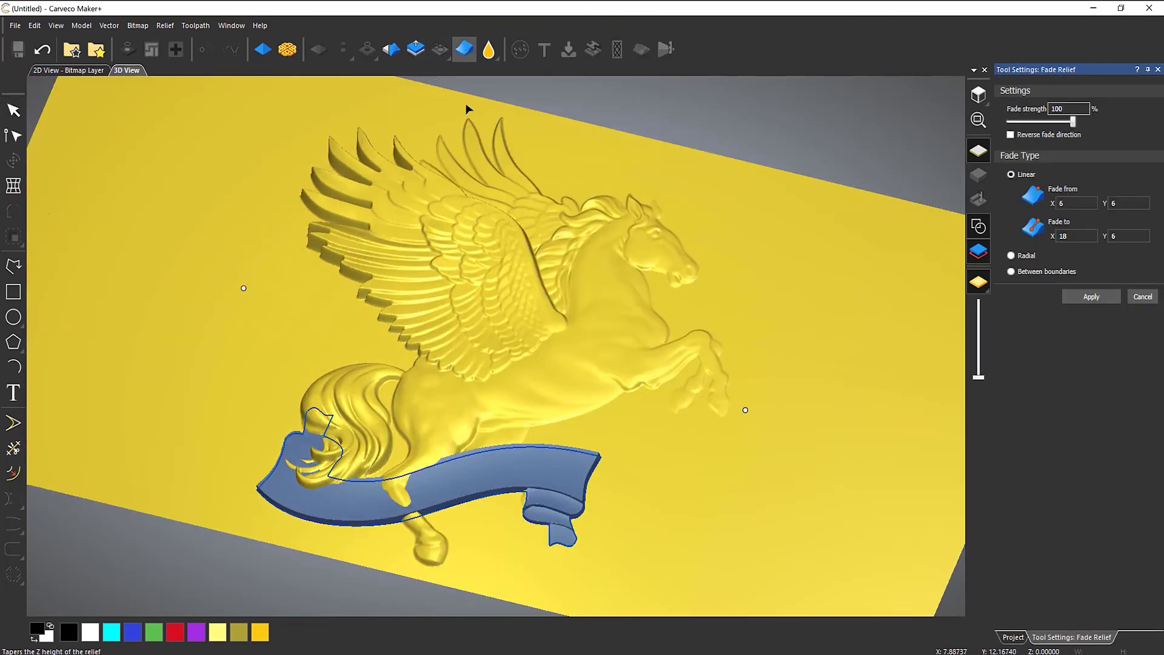
left_click(979, 94)
scroll(483, 382, "up", 2)
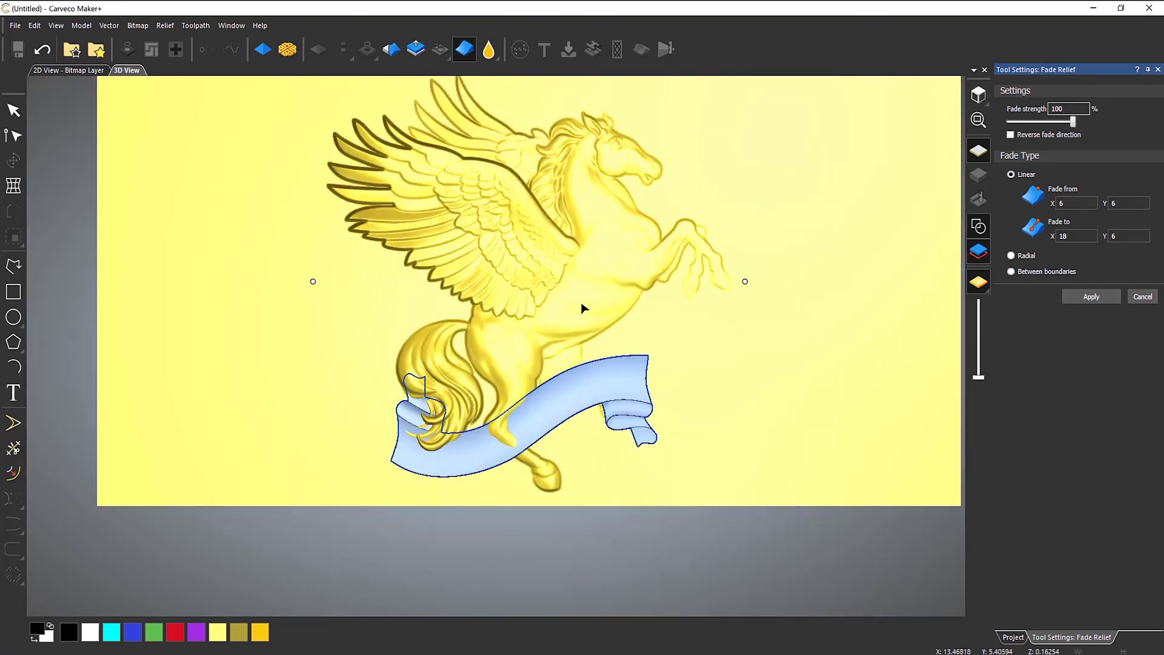
left_click_drag(313, 281, 589, 114)
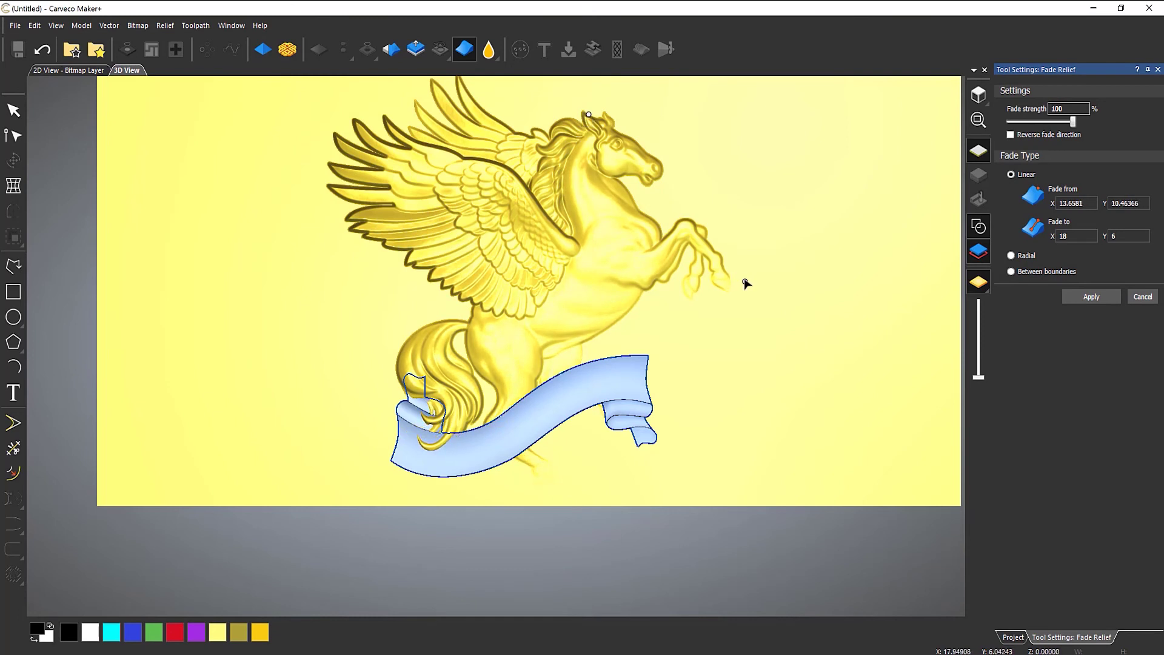
mouse_move(746, 284)
left_mouse_down()
mouse_move(609, 390)
mouse_move(539, 487)
mouse_move(557, 485)
mouse_move(540, 473)
mouse_move(565, 491)
left_mouse_up()
Lower the fade strength to preview the linear fade at 79%
scroll(499, 497, "up", 2)
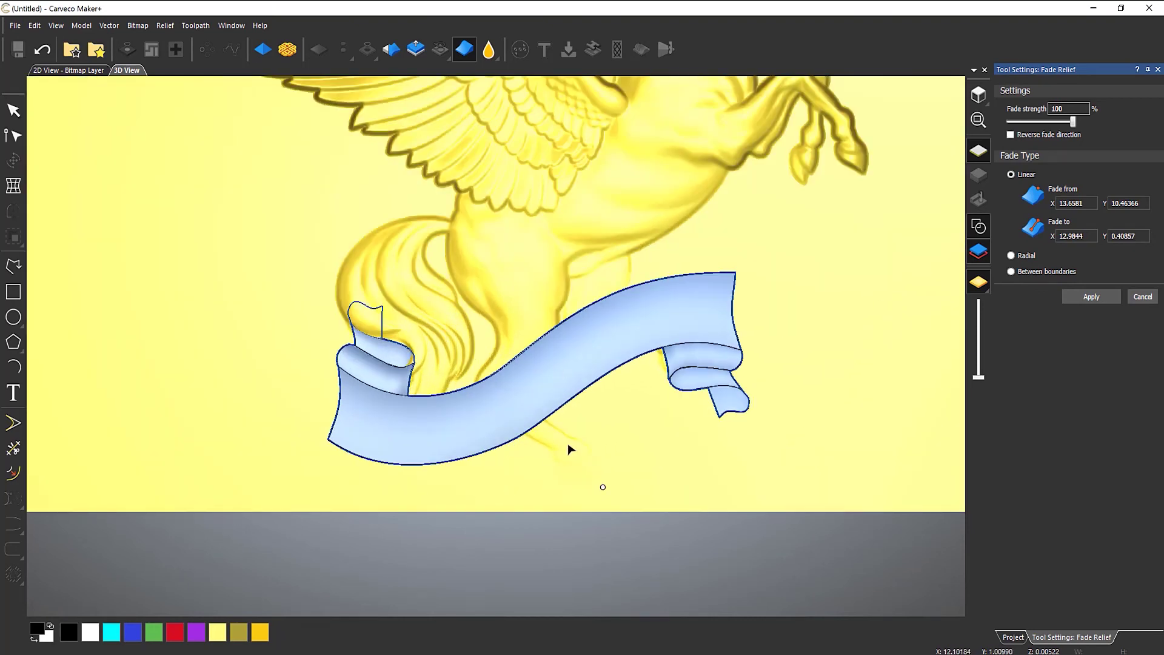
left_click_drag(570, 450, 631, 257)
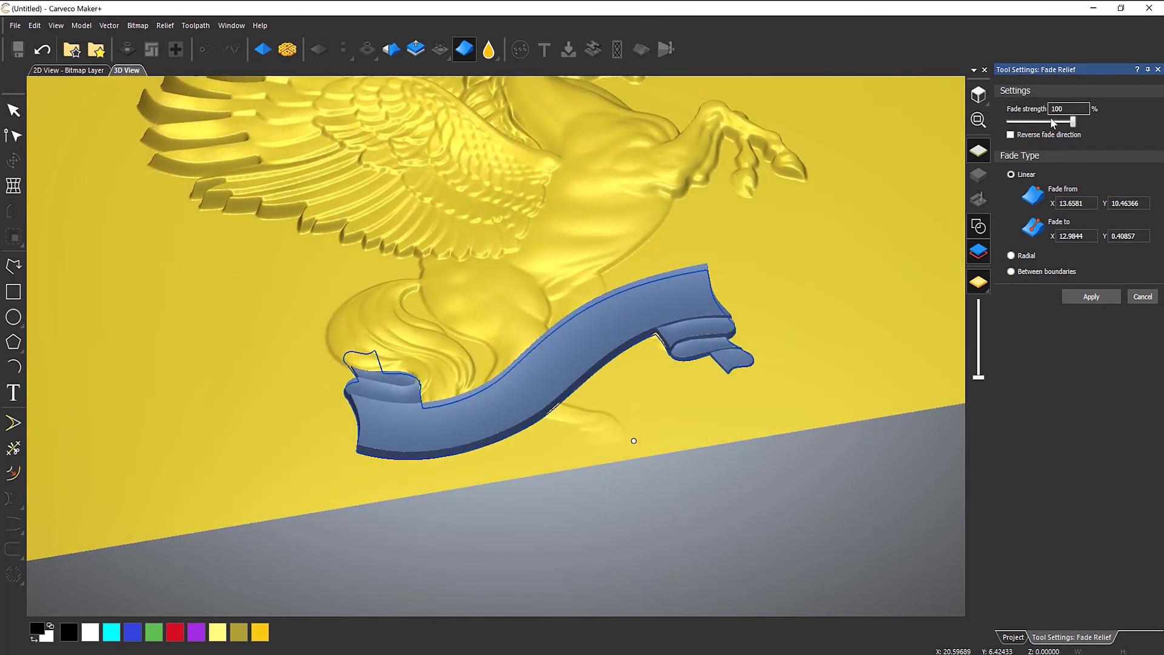
left_click_drag(1071, 125, 1059, 125)
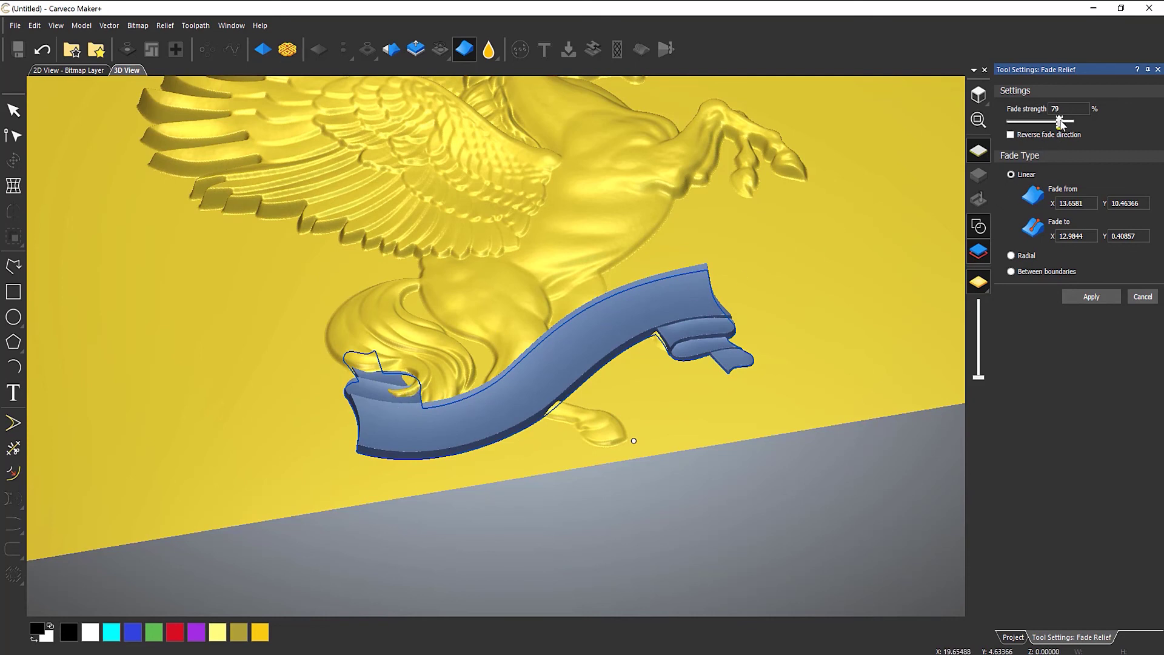
Raise the fade strength to 97% and apply the linear fade to the pegasus relief
left_click_drag(1060, 124, 1069, 123)
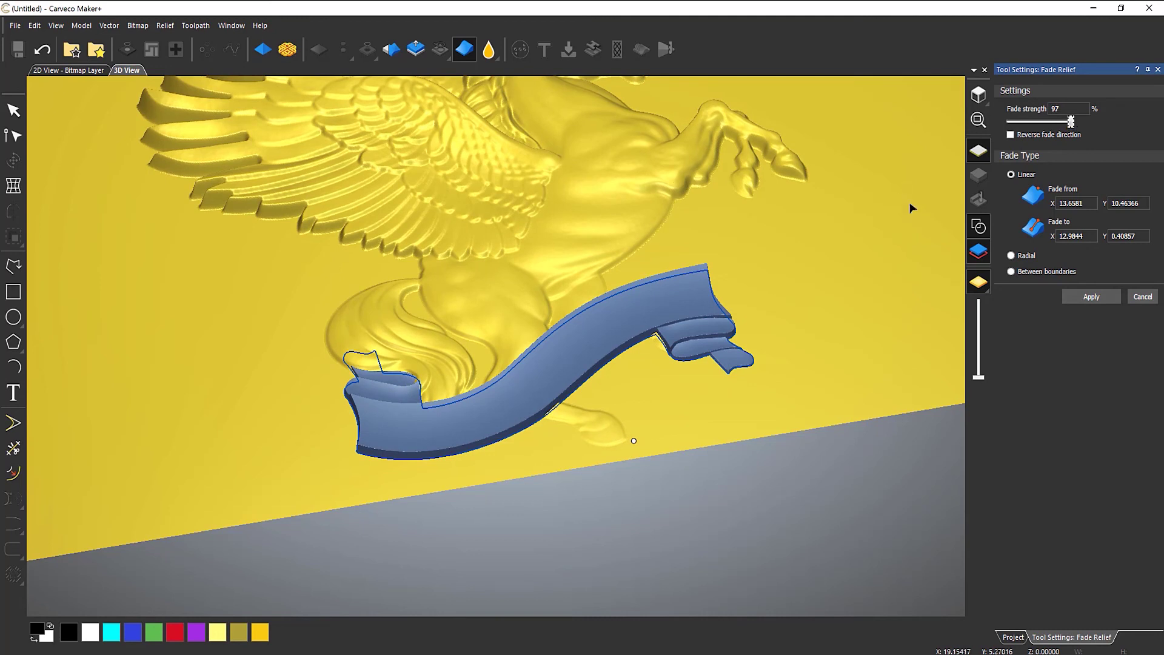
left_click(1142, 296)
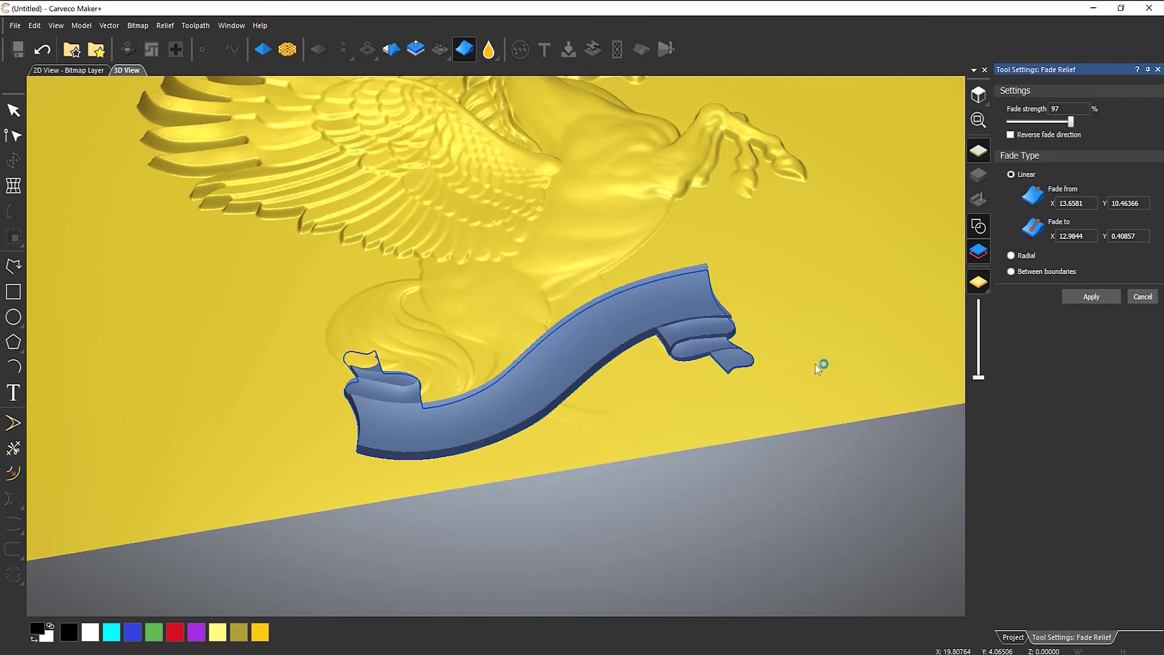
scroll(654, 372, "down", 5)
left_click_drag(677, 339, 540, 366)
scroll(544, 406, "up", 3)
scroll(573, 319, "up", 2)
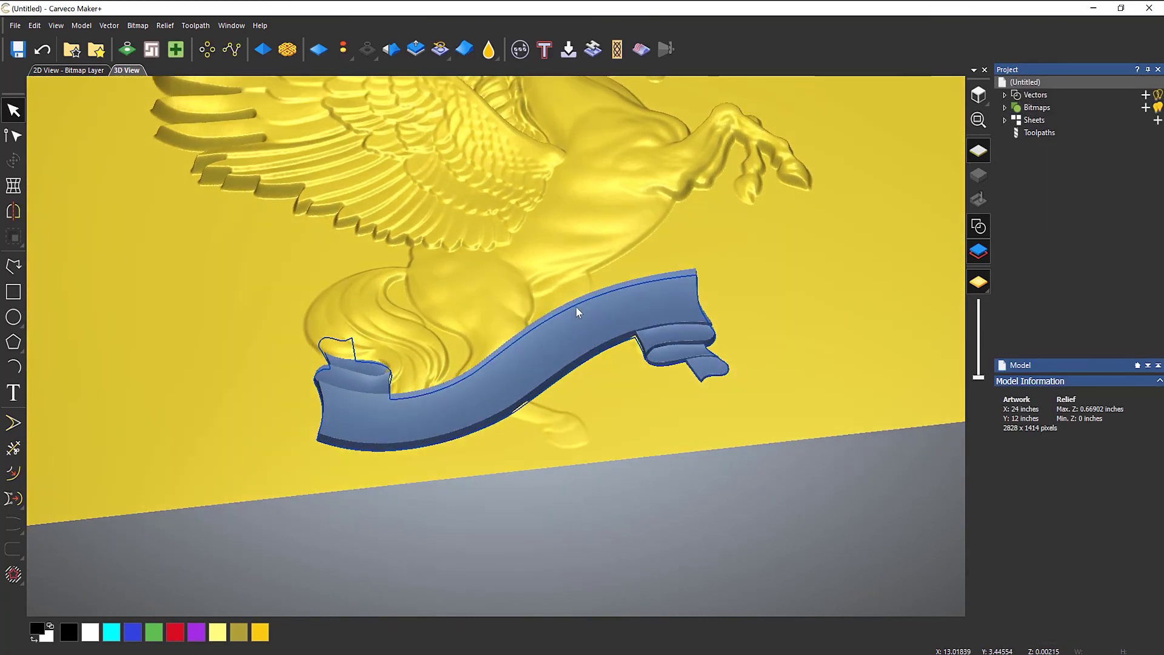
Deselect the Scroll1 banner outline and orbit the 3D view to review the faded pegasus
left_click(583, 336)
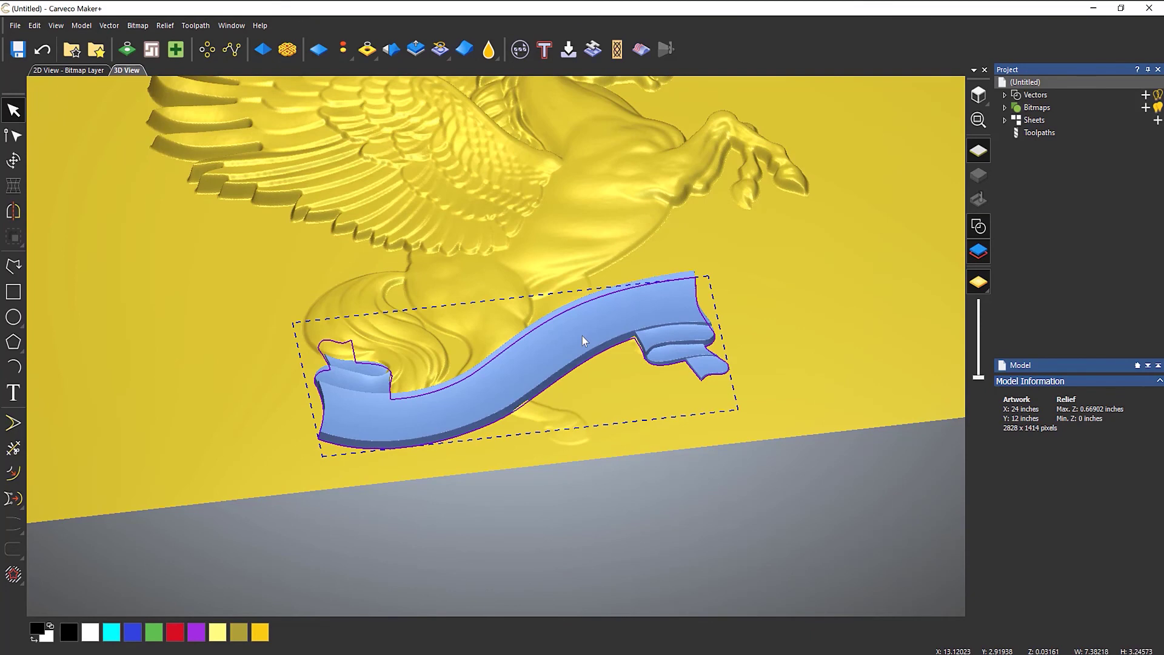
key("Escape")
left_click_drag(645, 259, 617, 327)
scroll(618, 327, "down", 5)
scroll(546, 250, "up", 4)
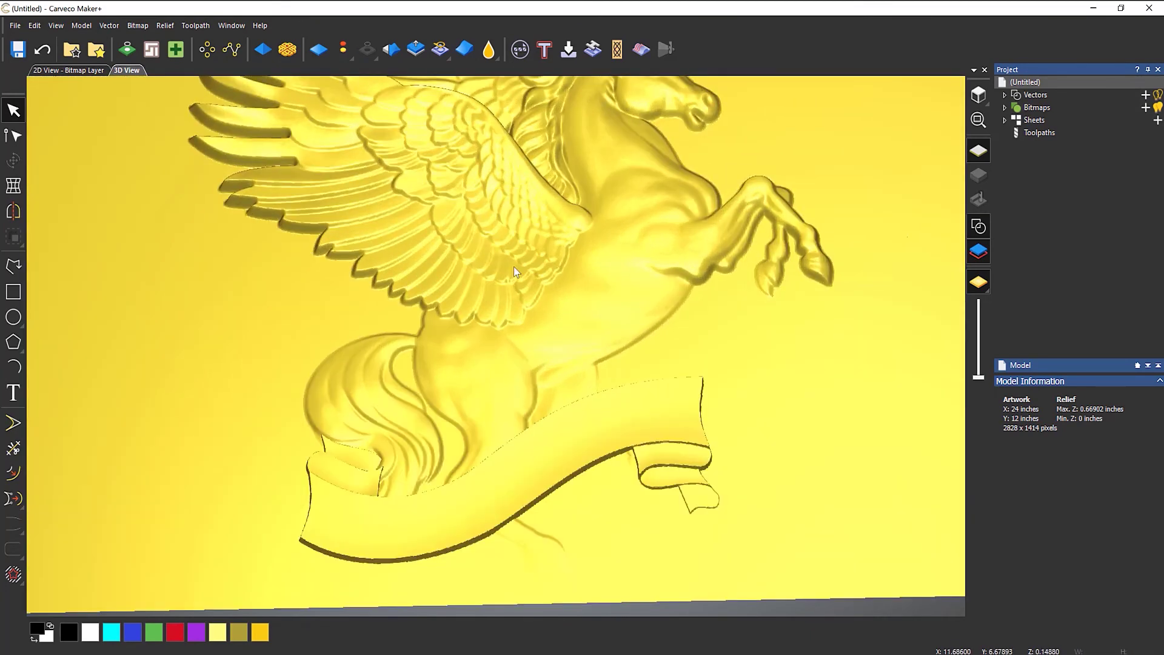
left_click_drag(555, 243, 562, 279)
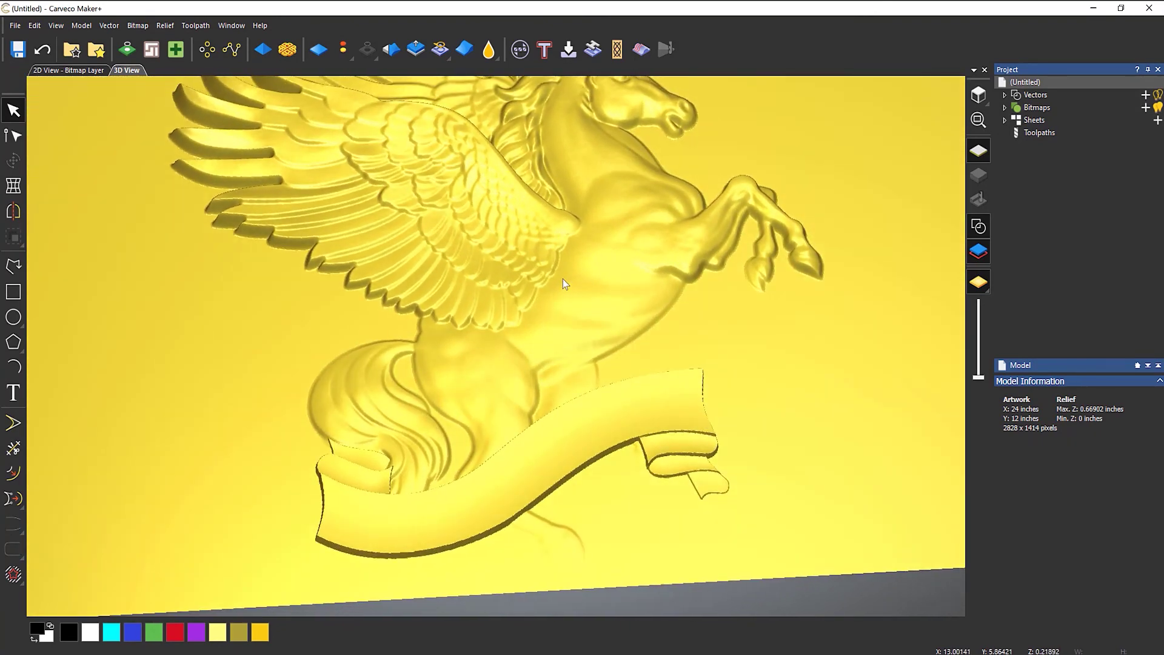